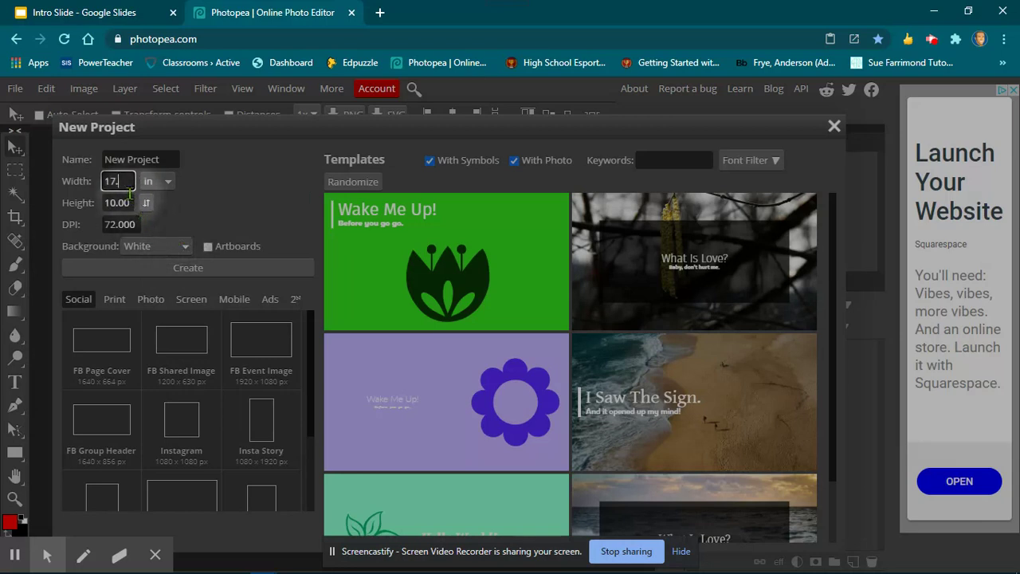
# Set the new project's height to 8 inches, name it Family and create the document
pyautogui.moveTo(131, 203); pyautogui.dragTo(102, 204)
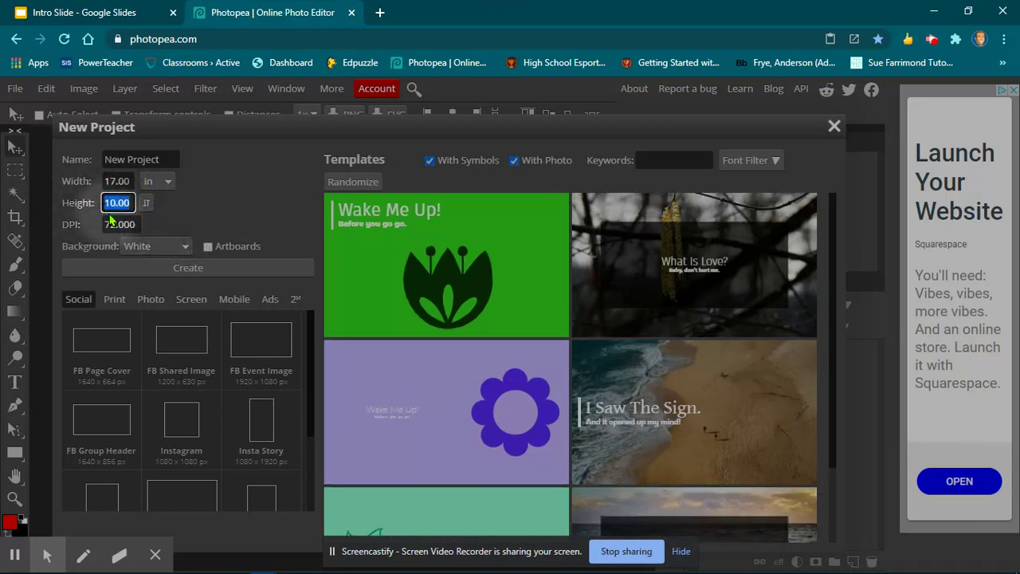
pyautogui.write('8')
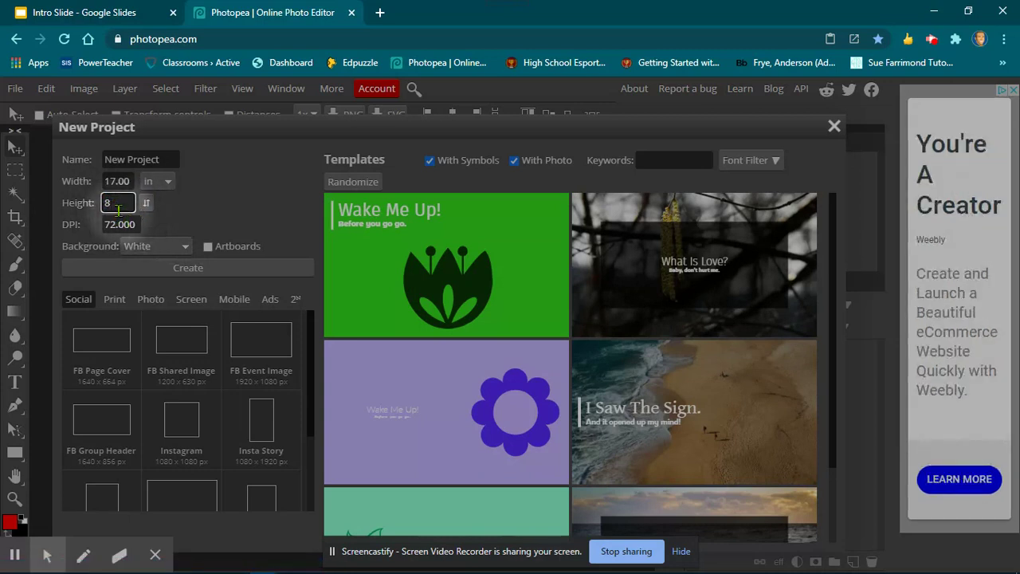
pyautogui.click(153, 160)
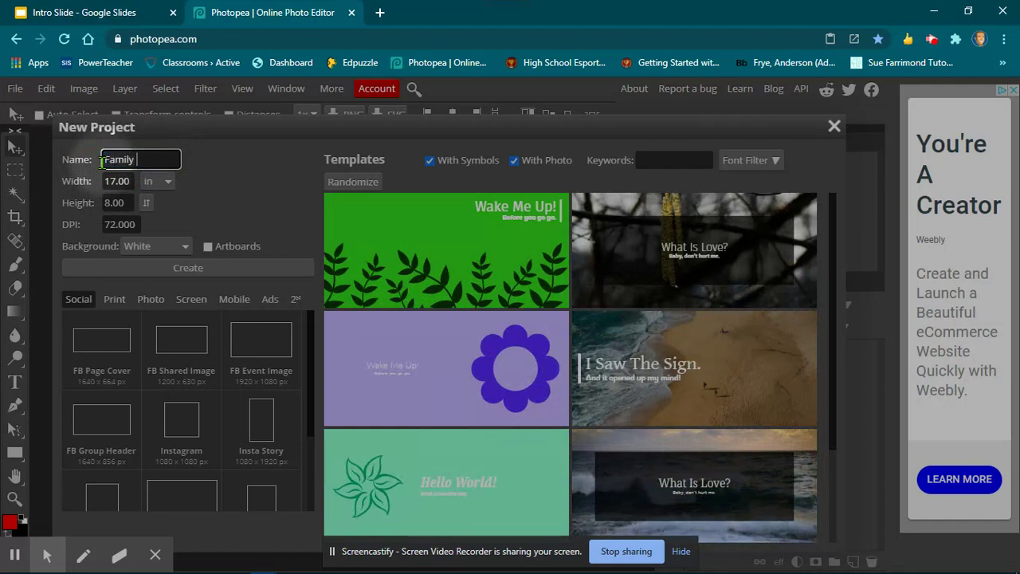
pyautogui.click(182, 269)
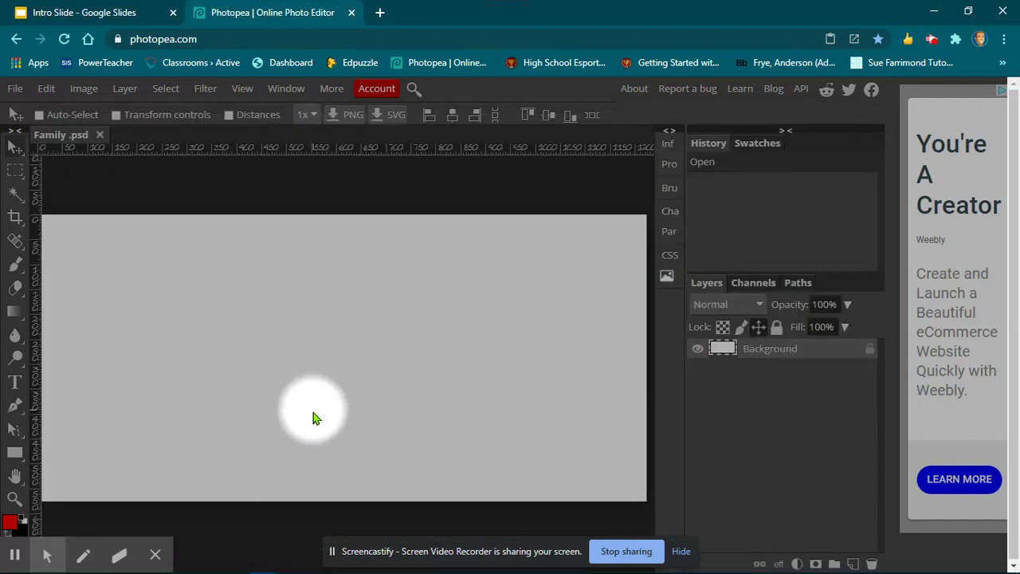
# Hide the rulers and show them again
pyautogui.scroll(-2, 317, 418)
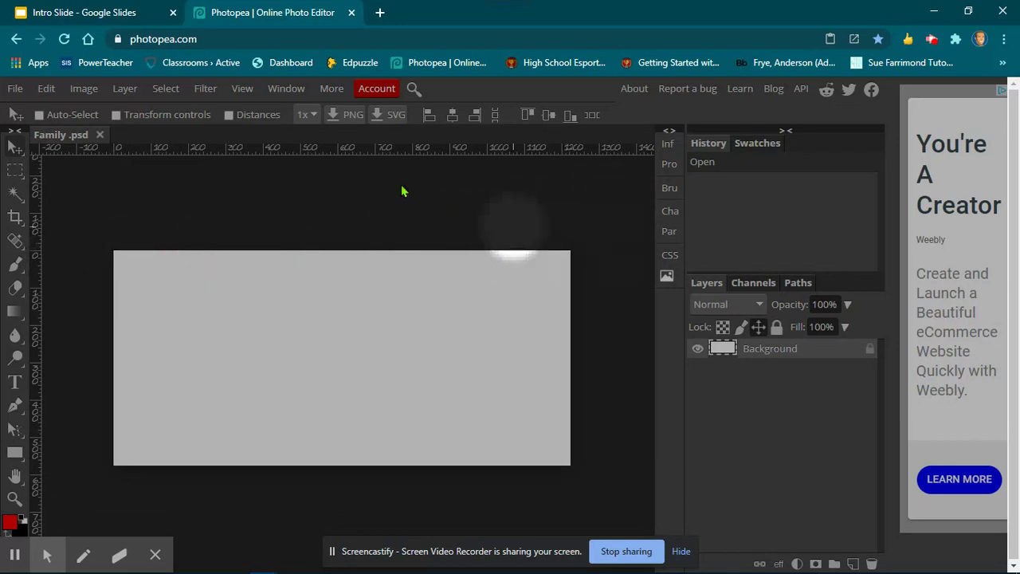
pyautogui.click(240, 88)
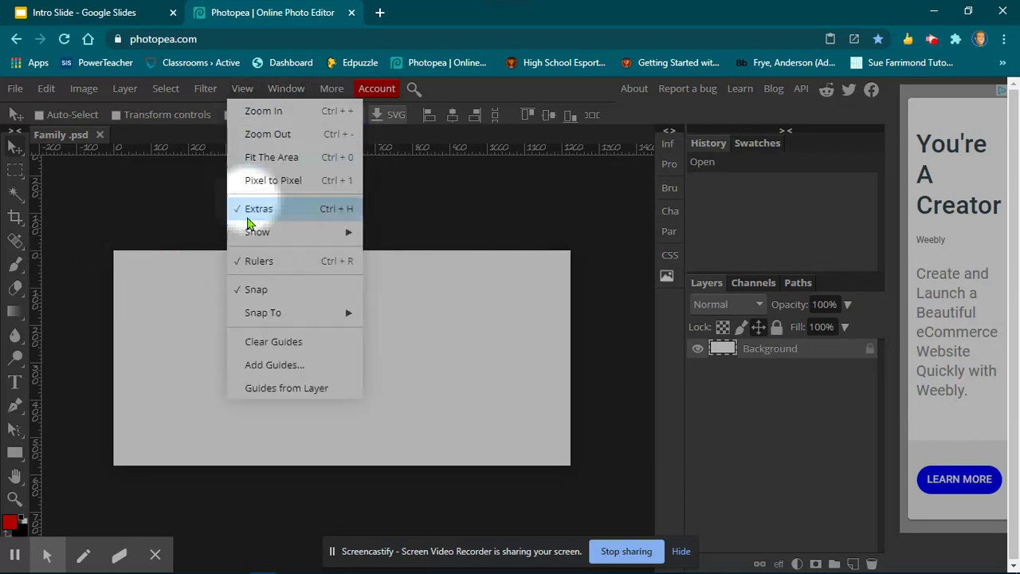
pyautogui.click(248, 272)
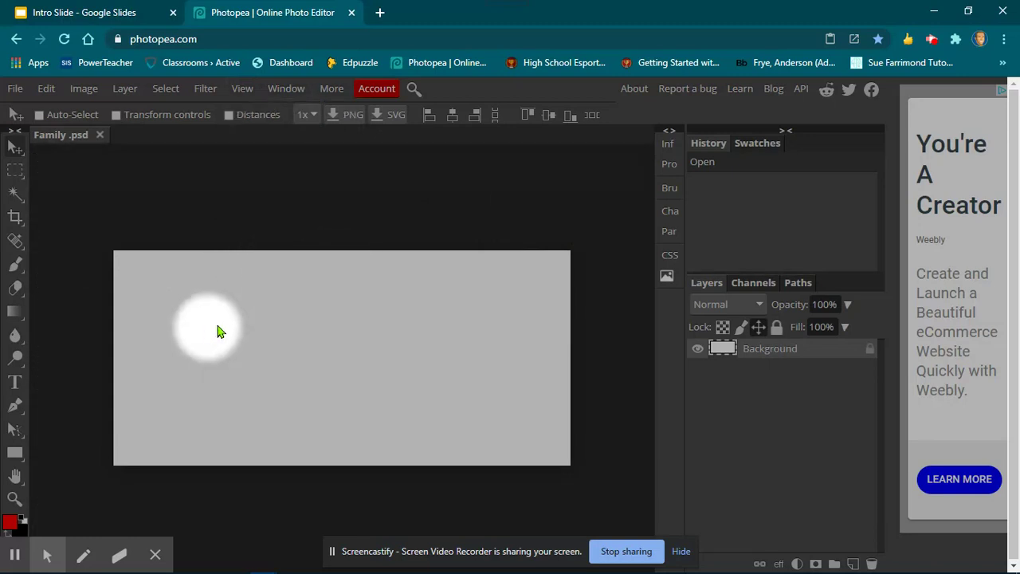
pyautogui.click(246, 88)
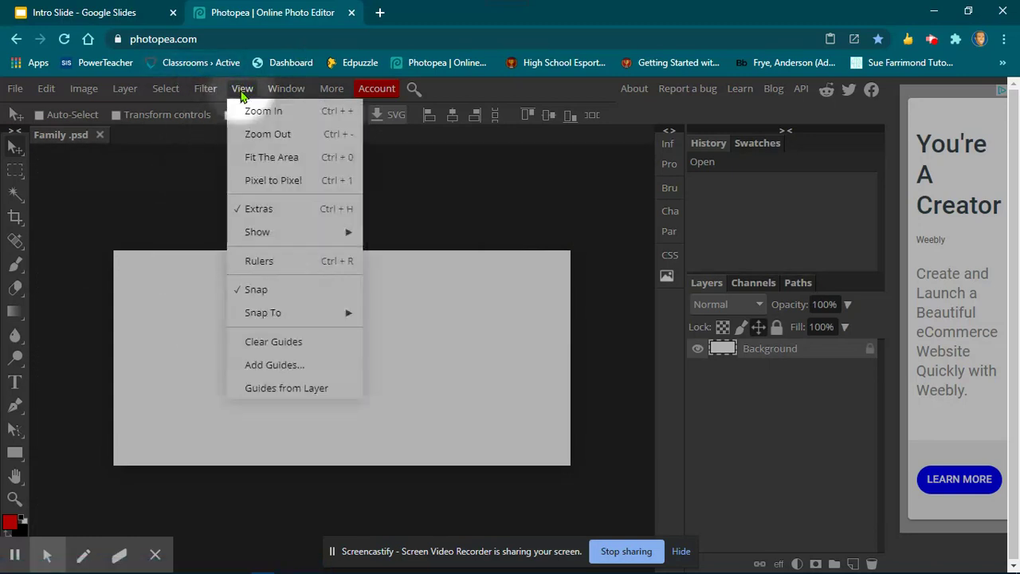
pyautogui.click(251, 263)
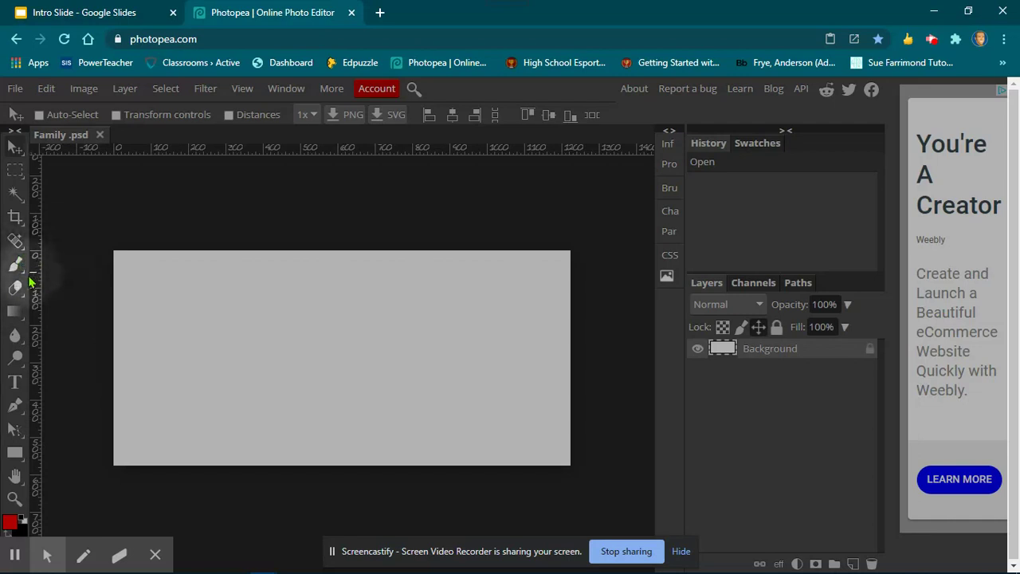
# Add vertical guides at about 200, 400, 600, 800 and 1000 px, plus a horizontal guide across the middle of the canvas
pyautogui.moveTo(36, 285); pyautogui.dragTo(36, 287)
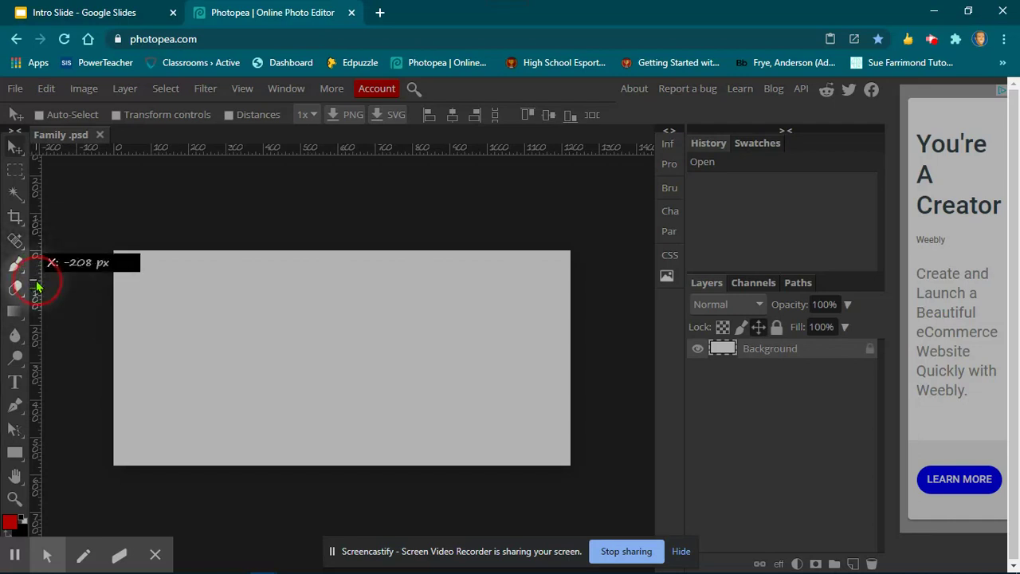
pyautogui.moveTo(44, 283); pyautogui.dragTo(188, 283)
pyautogui.moveTo(35, 327); pyautogui.dragTo(264, 310)
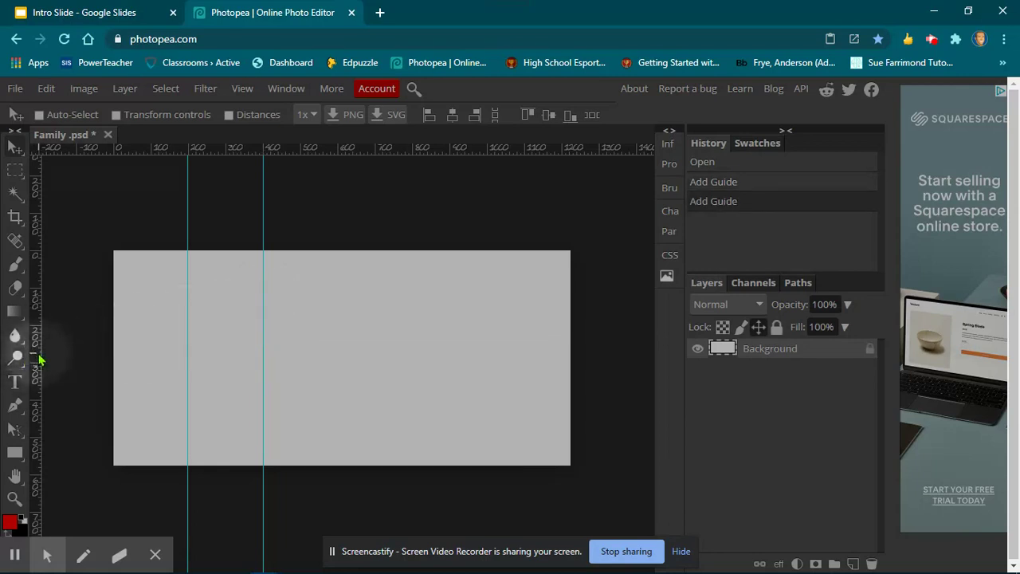
pyautogui.moveTo(36, 360); pyautogui.dragTo(339, 301)
pyautogui.moveTo(36, 383); pyautogui.dragTo(411, 327)
pyautogui.moveTo(36, 368); pyautogui.dragTo(487, 278)
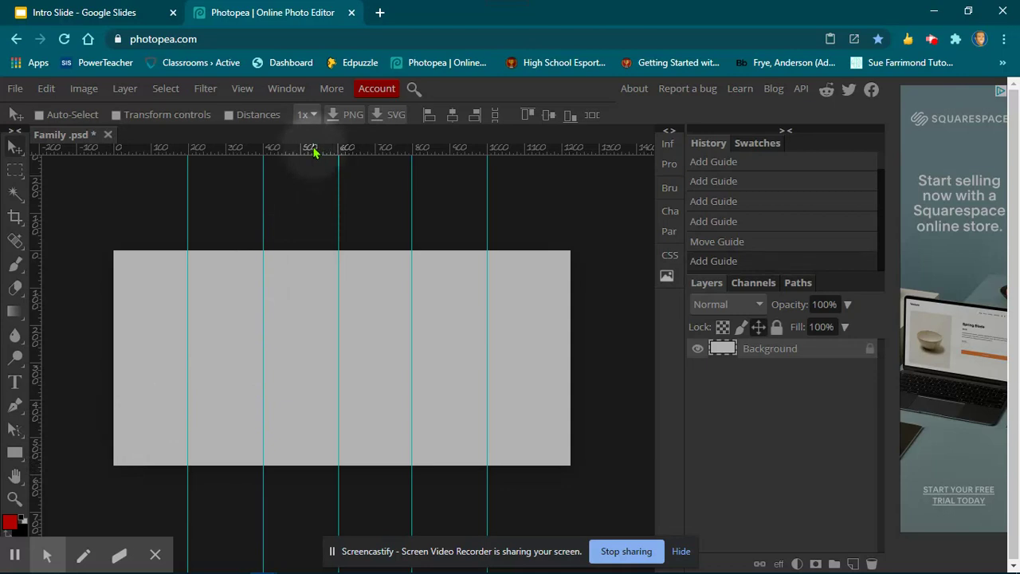
pyautogui.moveTo(314, 151); pyautogui.dragTo(307, 358)
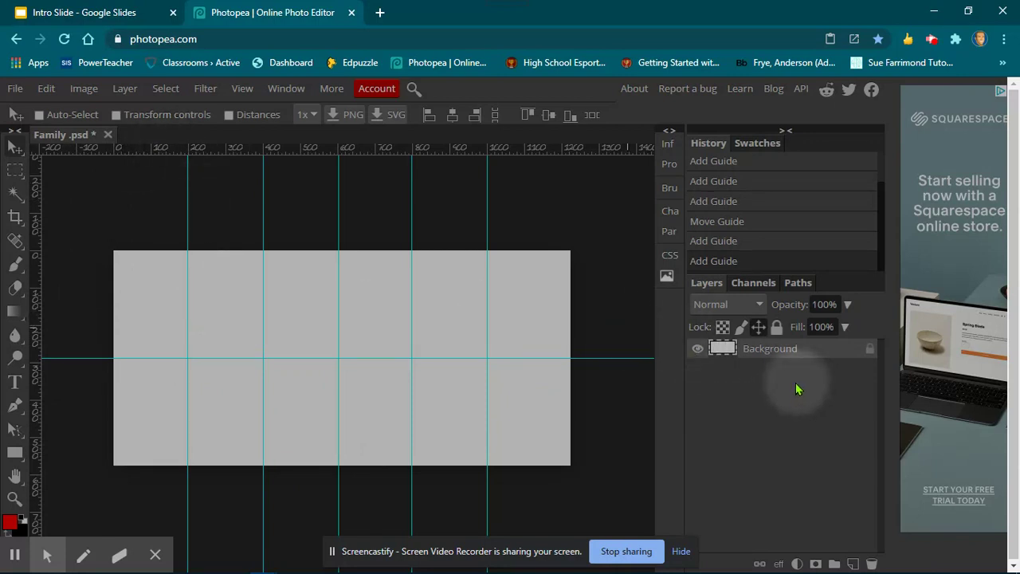
# Place the image f from the Downloads folder into the document
pyautogui.click(15, 89)
pyautogui.click(48, 159)
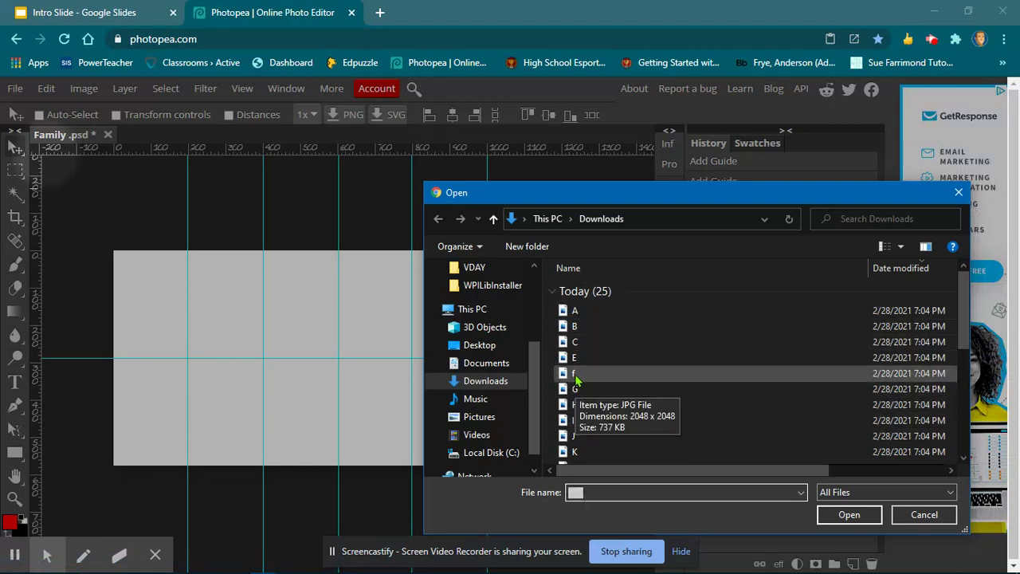
pyautogui.click(575, 374)
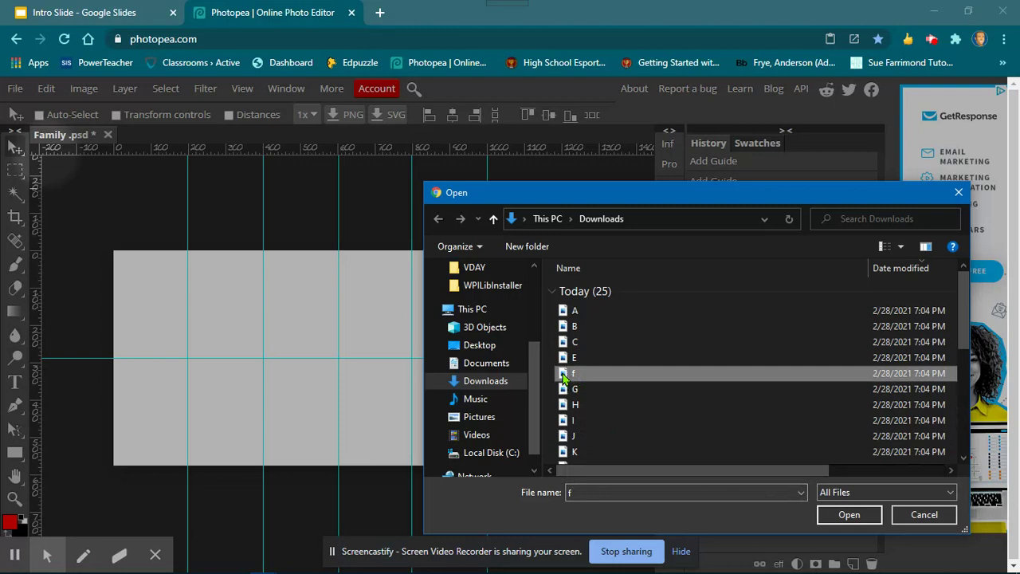
pyautogui.click(849, 515)
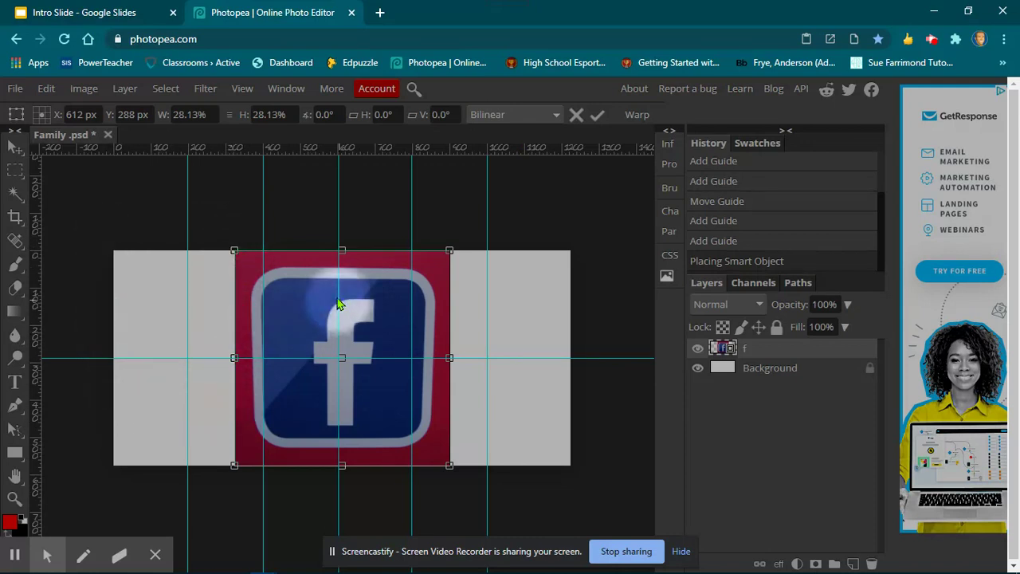
# Scale the f image to about 9.67% and fit it in the first guide column, centred on the horizontal guide
pyautogui.moveTo(296, 311); pyautogui.dragTo(182, 315)
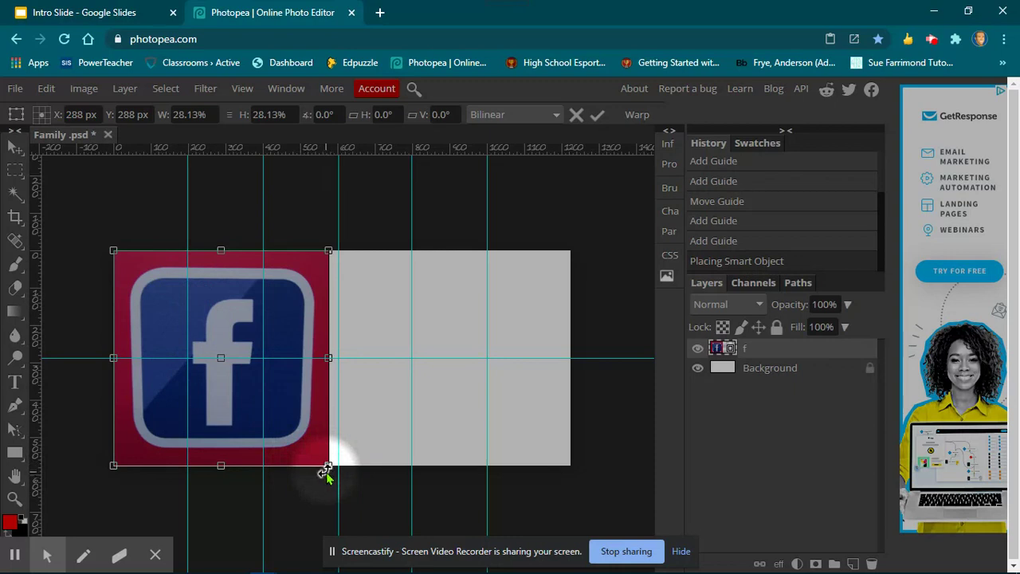
pyautogui.moveTo(328, 464); pyautogui.dragTo(189, 353)
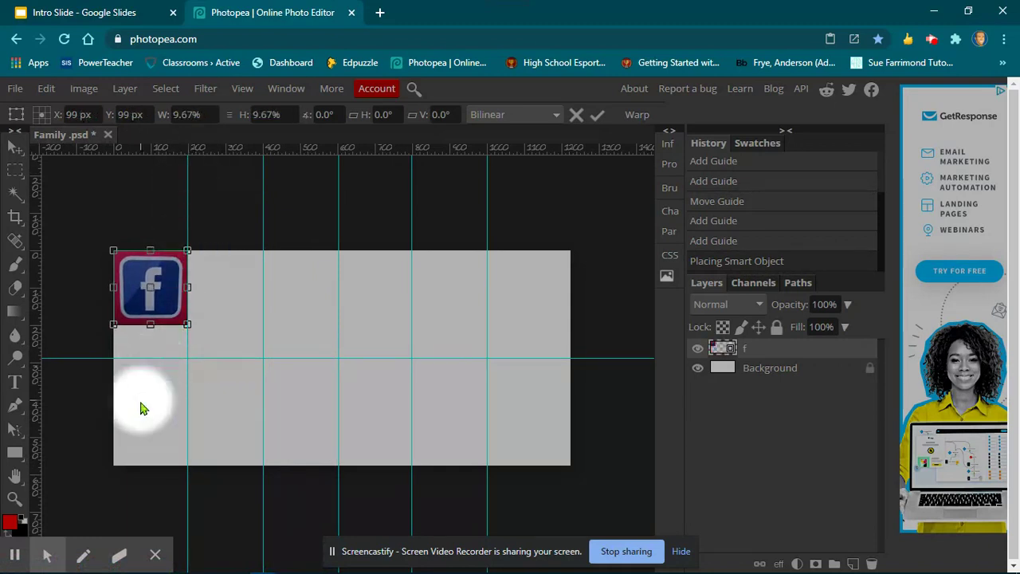
pyautogui.moveTo(159, 279); pyautogui.dragTo(166, 337)
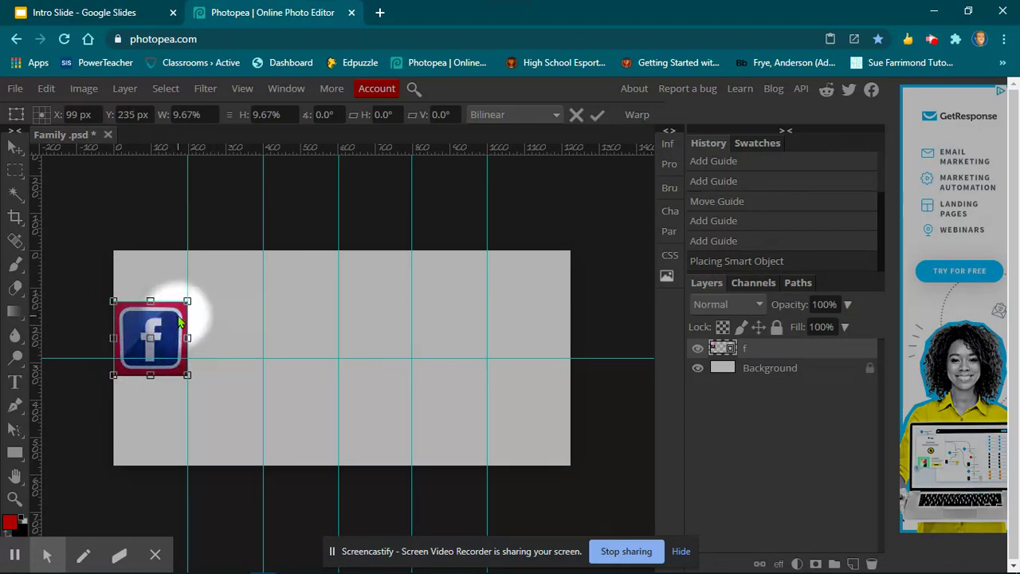
pyautogui.moveTo(165, 328); pyautogui.dragTo(167, 346)
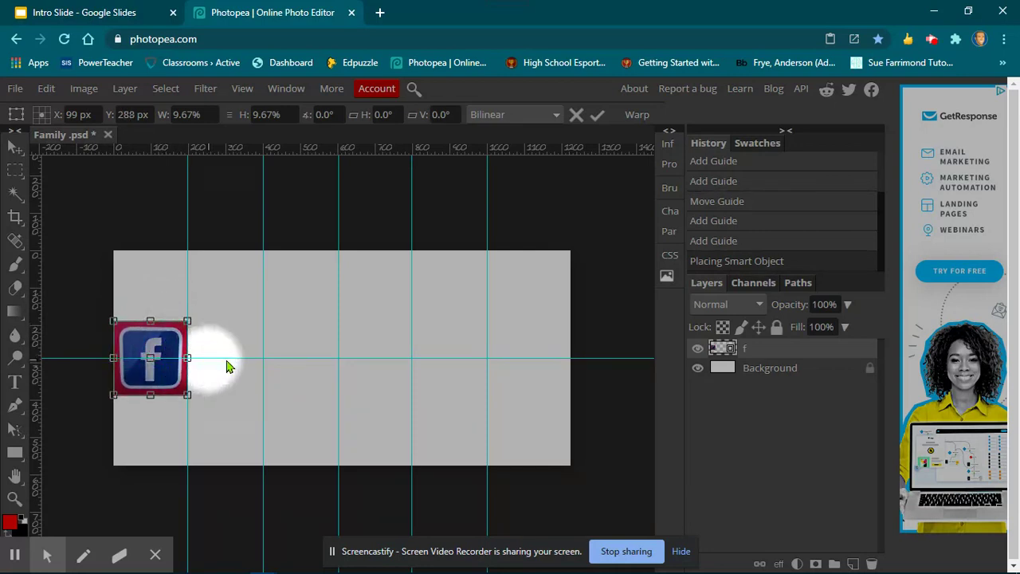
pyautogui.click(226, 293)
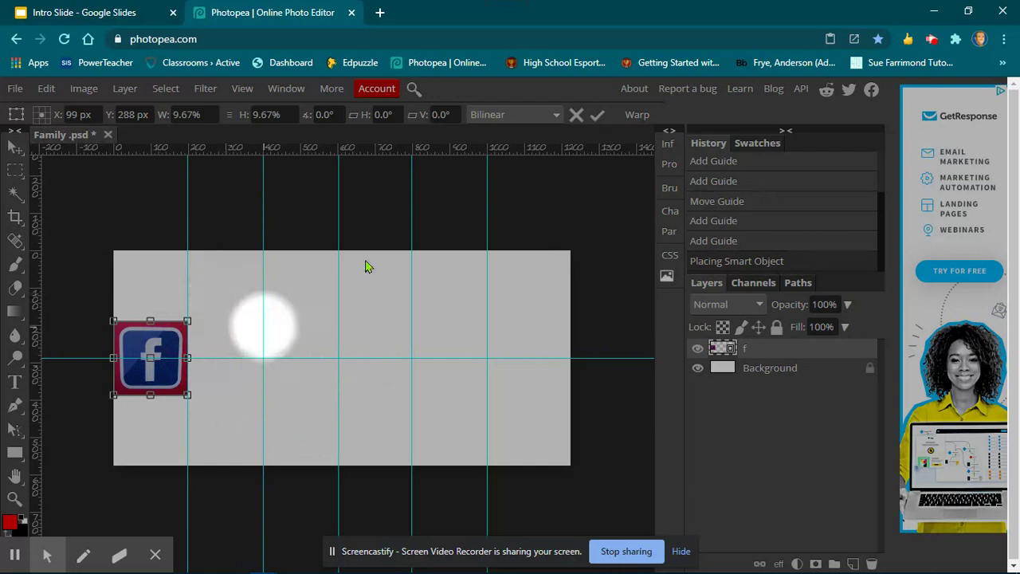
pyautogui.click(597, 114)
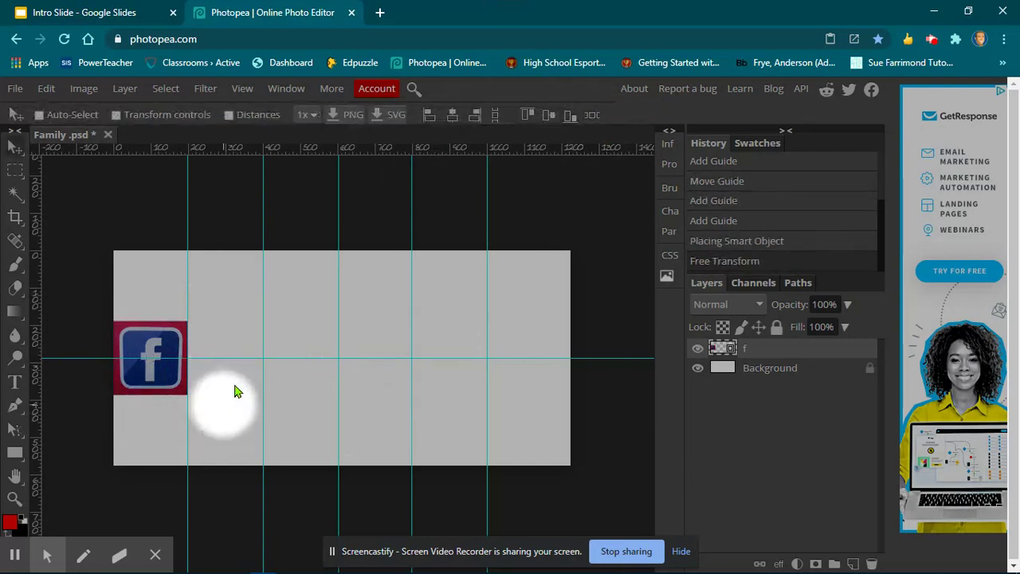
# Place the image A from the Downloads folder into the document
pyautogui.click(19, 90)
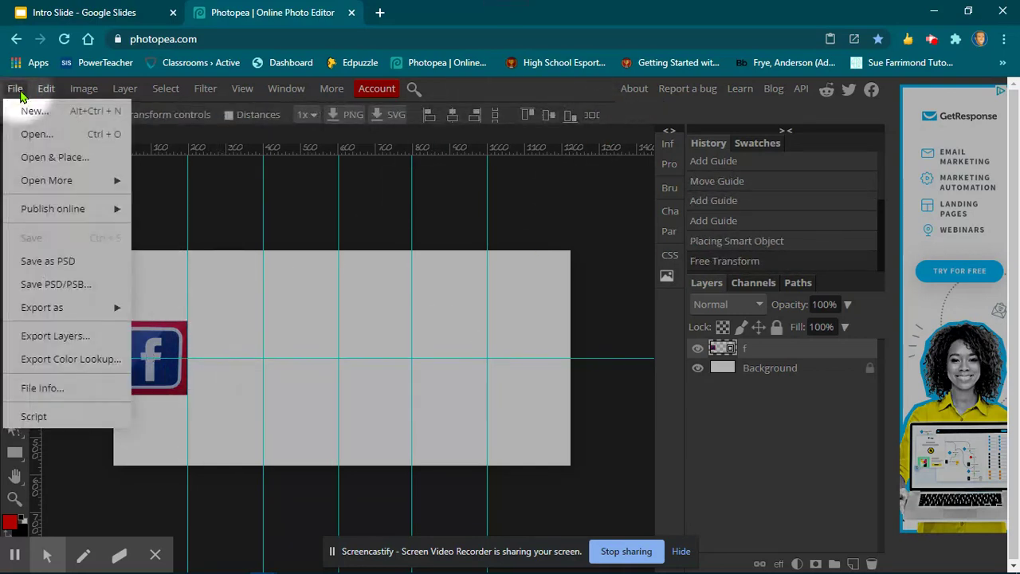
pyautogui.click(52, 157)
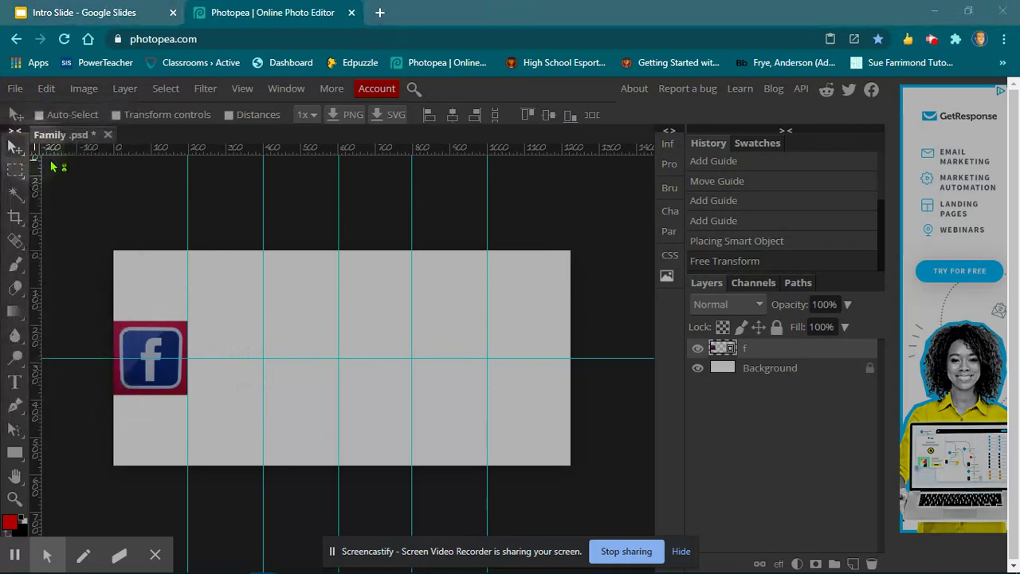
pyautogui.click(594, 314)
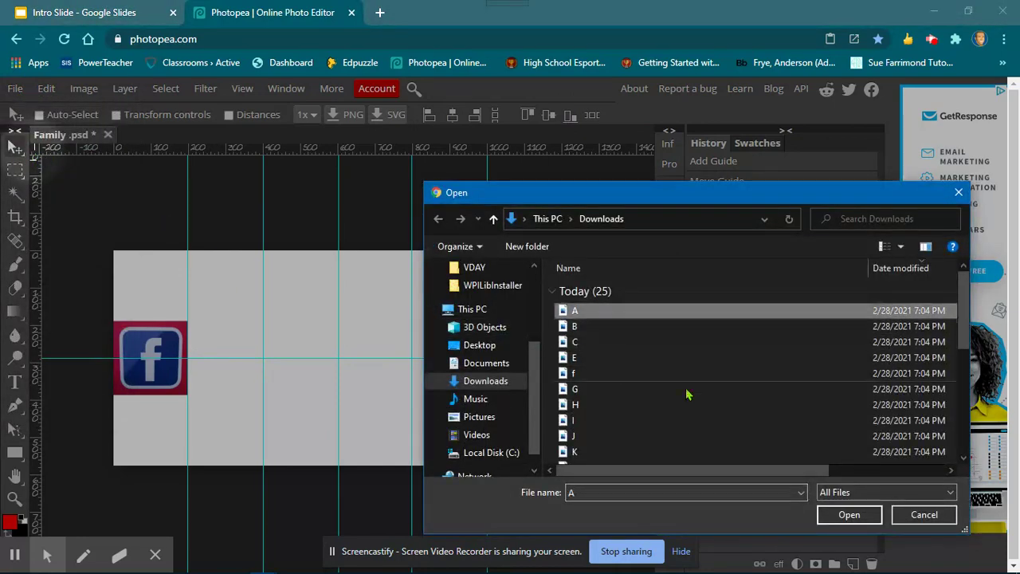
pyautogui.click(871, 516)
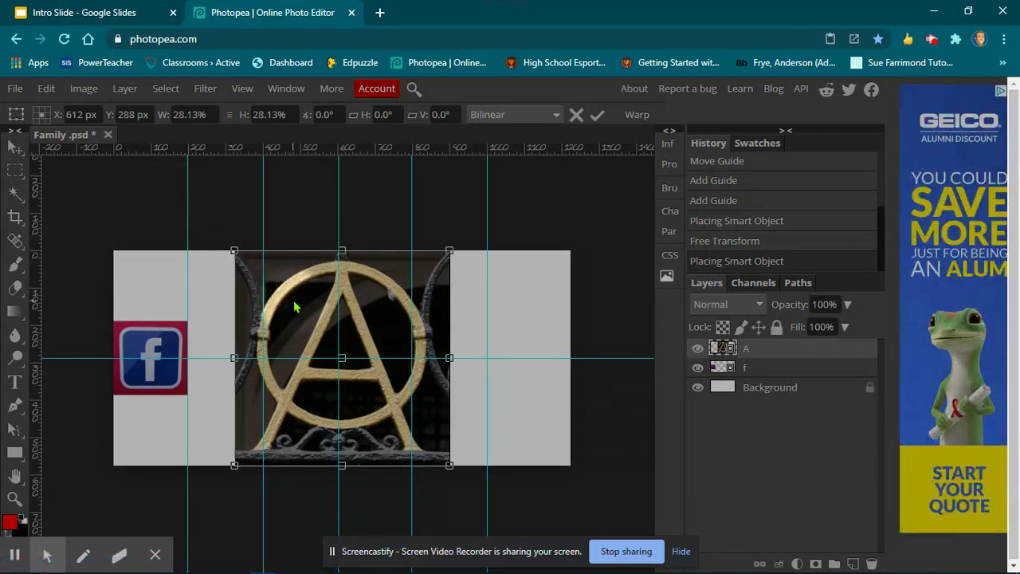
# Scale the A image to about 9.86% and fit it in the second guide column, centred on the horizontal guide
pyautogui.moveTo(301, 310); pyautogui.dragTo(257, 311)
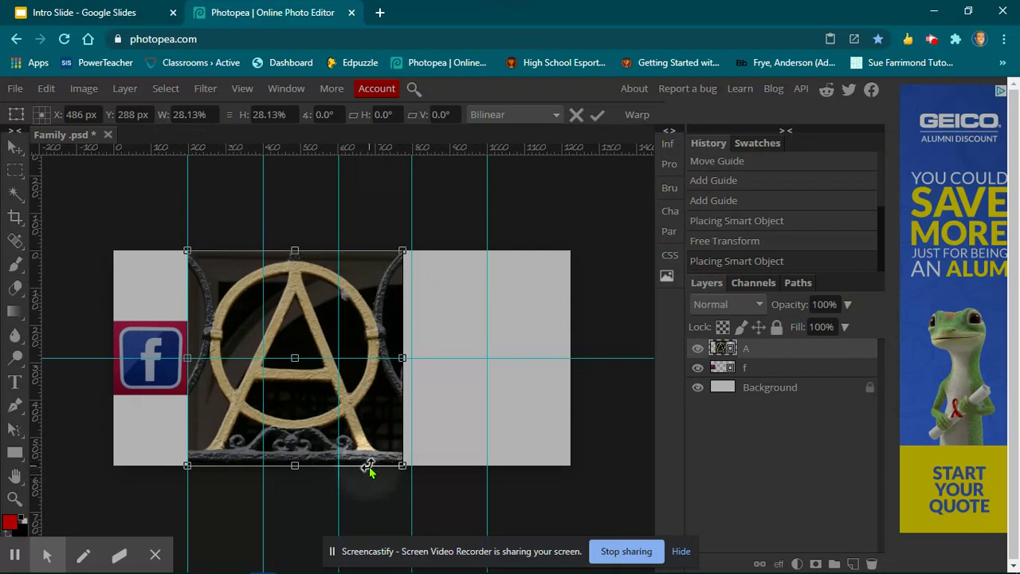
pyautogui.moveTo(404, 462); pyautogui.dragTo(264, 346)
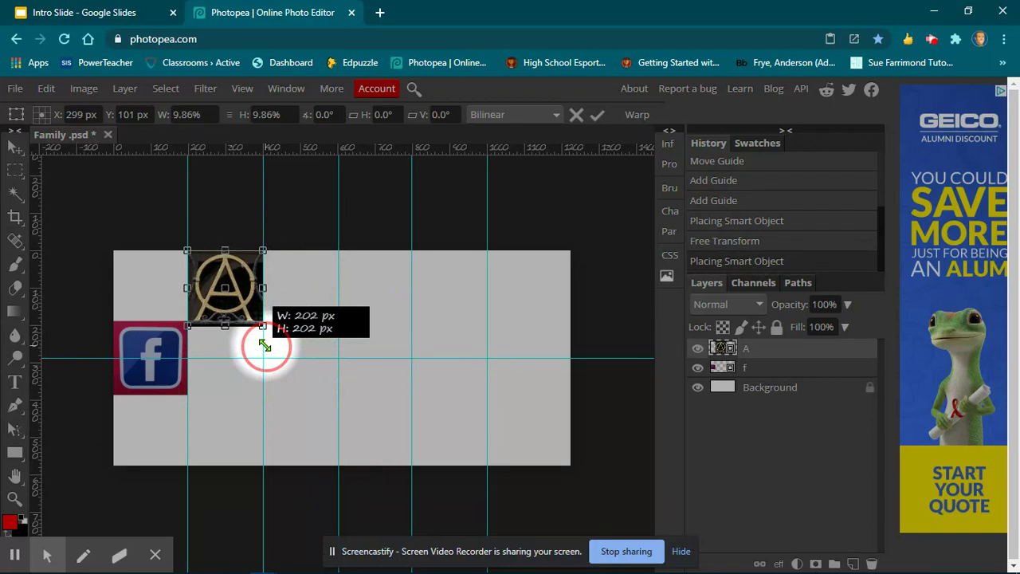
pyautogui.moveTo(265, 345); pyautogui.dragTo(266, 347)
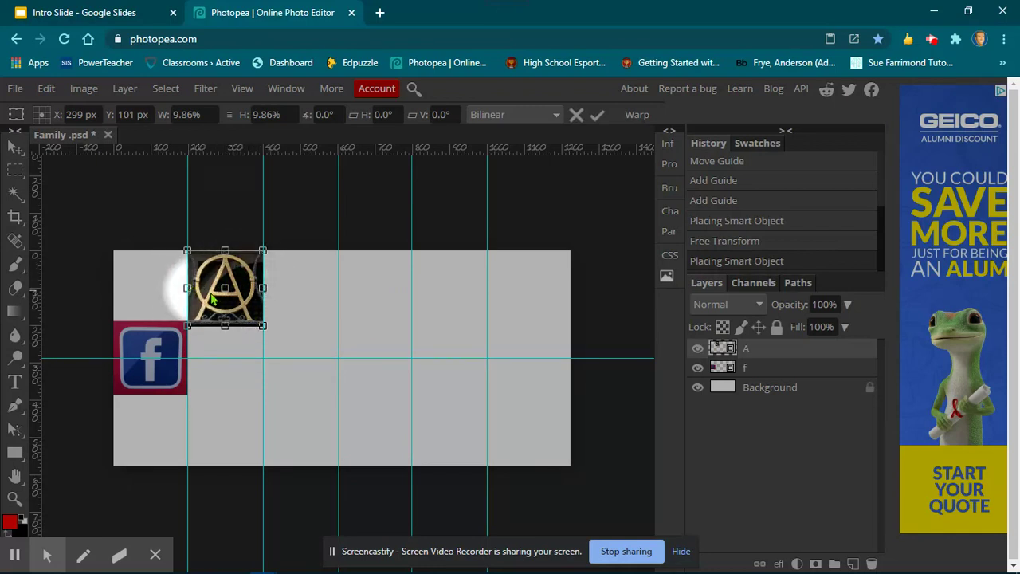
pyautogui.moveTo(248, 271); pyautogui.dragTo(246, 340)
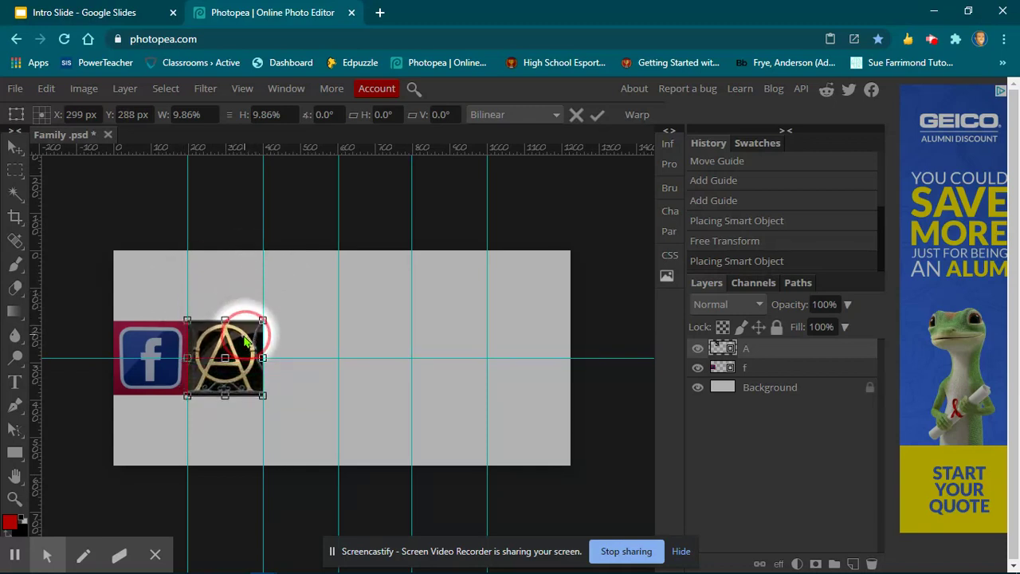
pyautogui.click(597, 115)
# Place the image M from the Downloads folder into the document
pyautogui.click(17, 93)
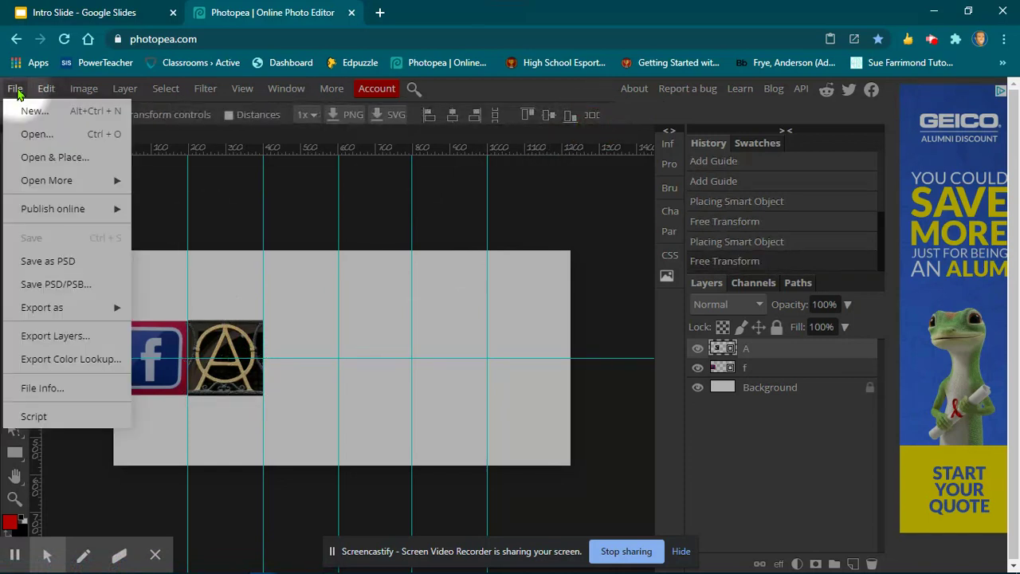
pyautogui.click(33, 157)
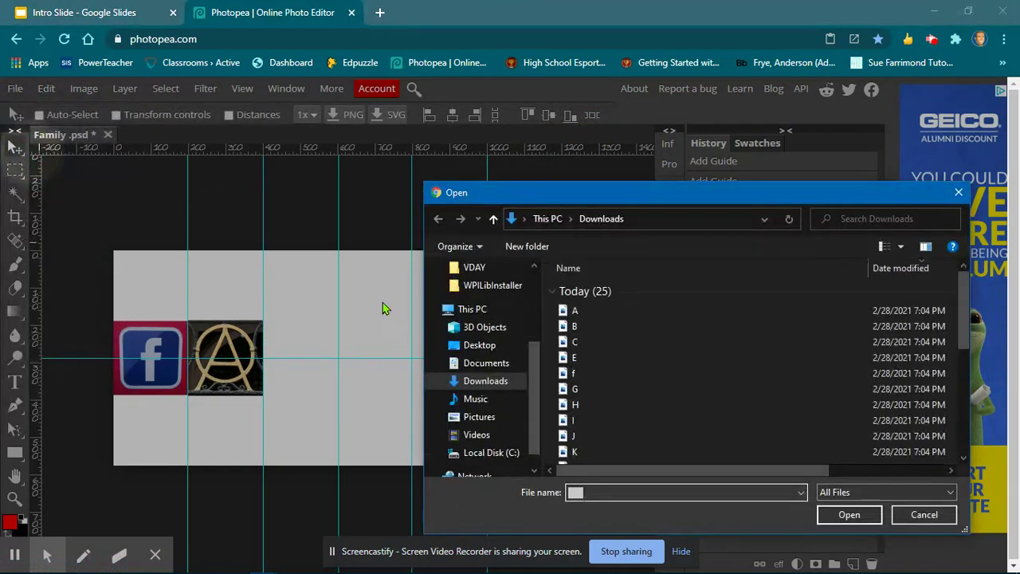
pyautogui.scroll(-2, 606, 395)
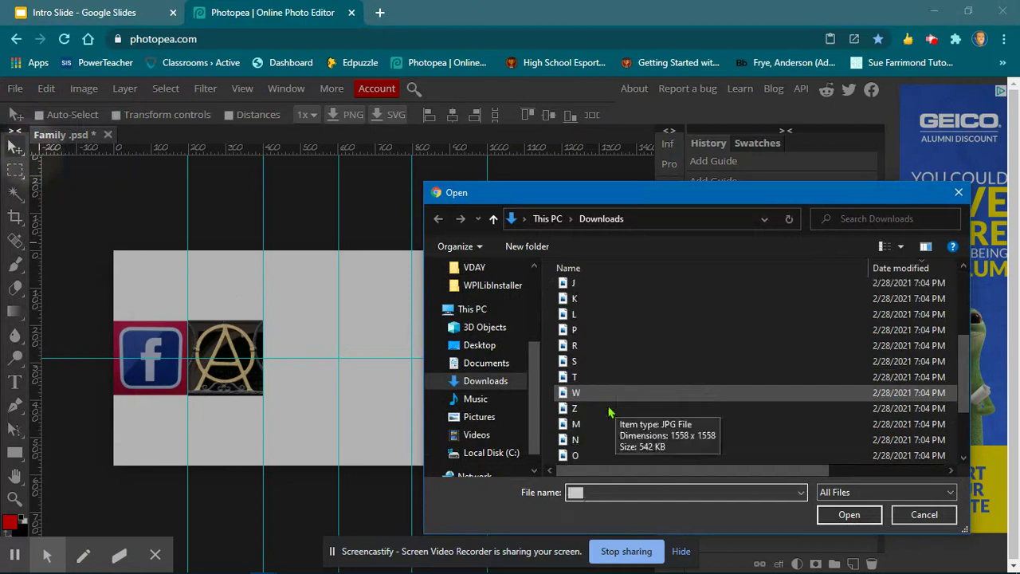
pyautogui.scroll(-4, 610, 398)
pyautogui.click(658, 344)
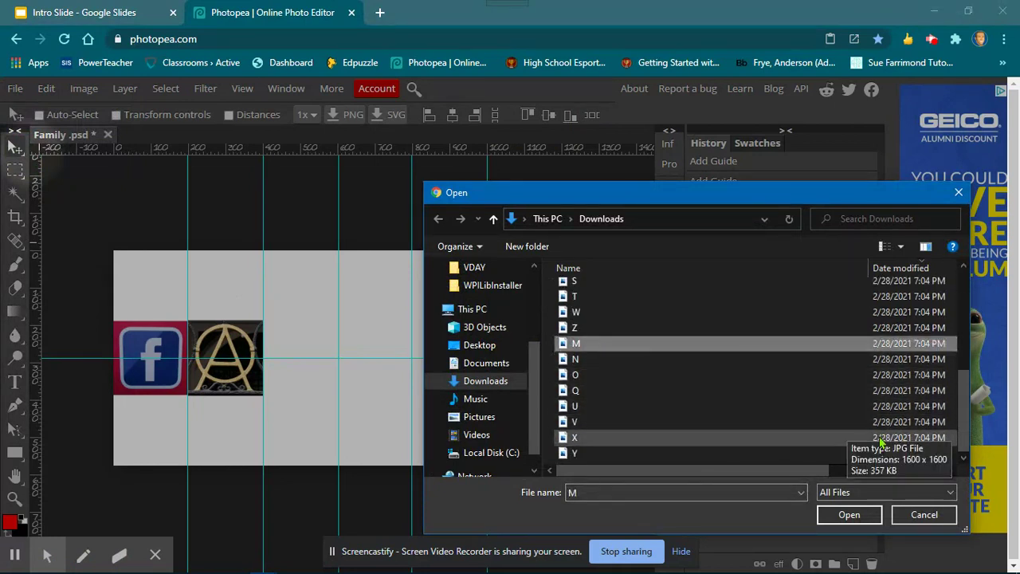
pyautogui.click(849, 514)
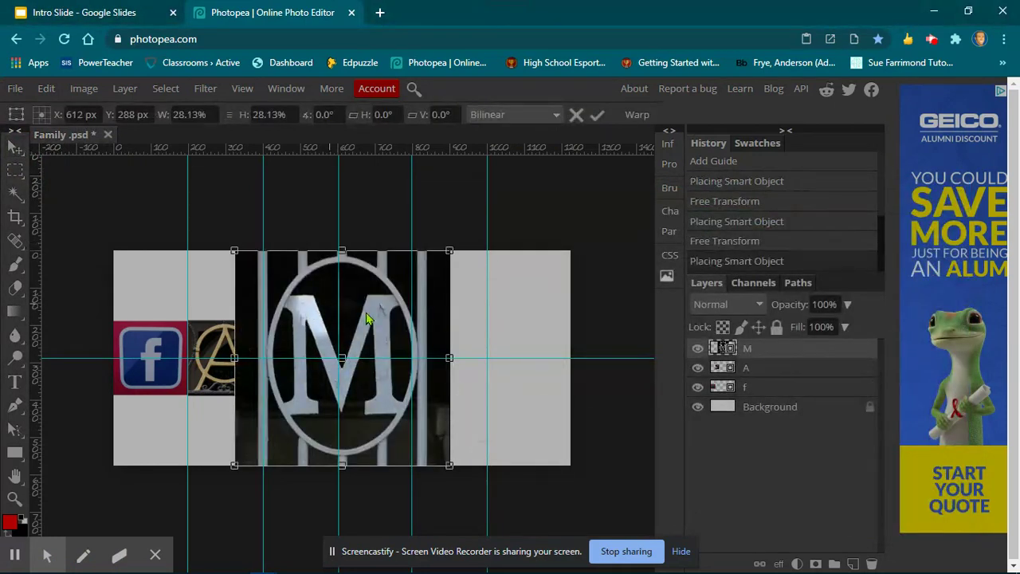
# Scale the M image to about 9.86% and fit it in the third guide column, centred on the horizontal guide
pyautogui.moveTo(316, 332); pyautogui.dragTo(348, 331)
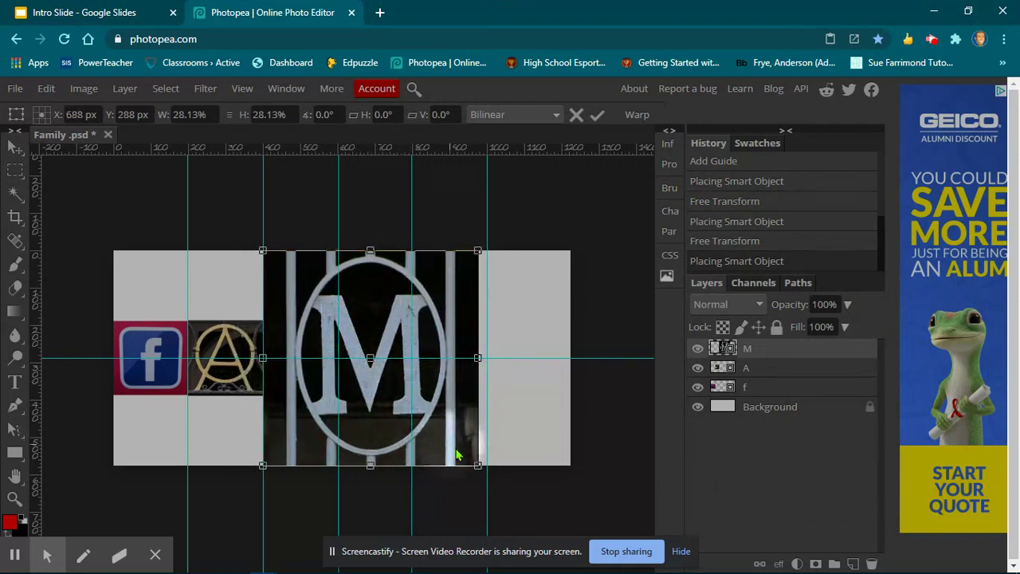
pyautogui.click(477, 465)
pyautogui.moveTo(477, 464); pyautogui.dragTo(325, 378)
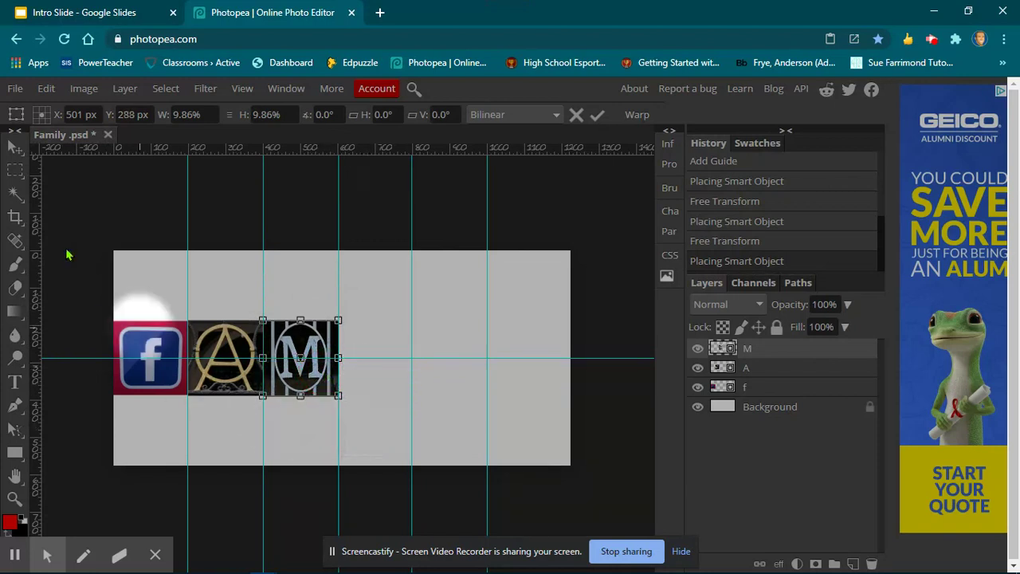
pyautogui.click(597, 114)
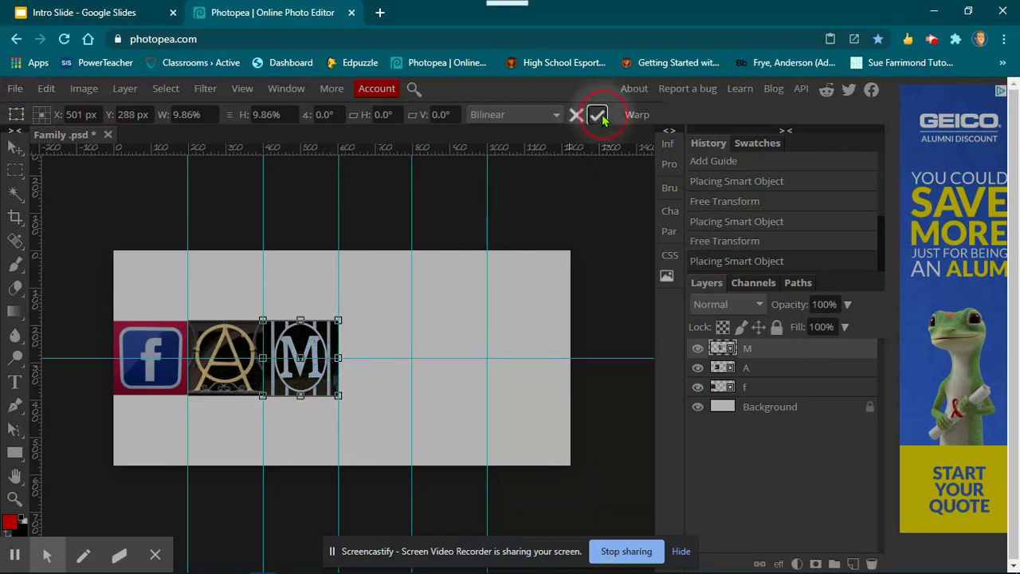
# Place the image I from the Downloads folder into the document
pyautogui.click(15, 88)
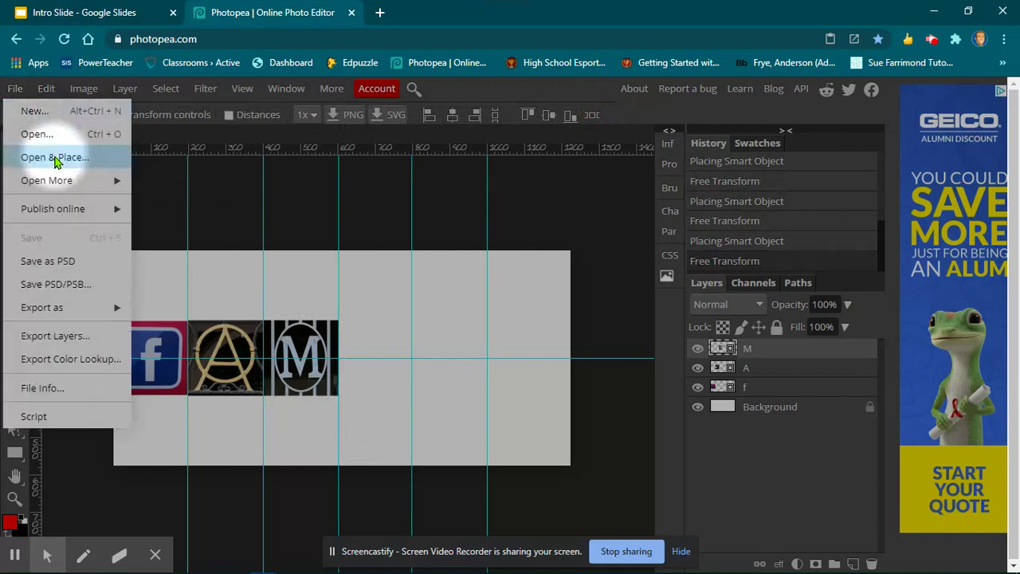
pyautogui.click(52, 155)
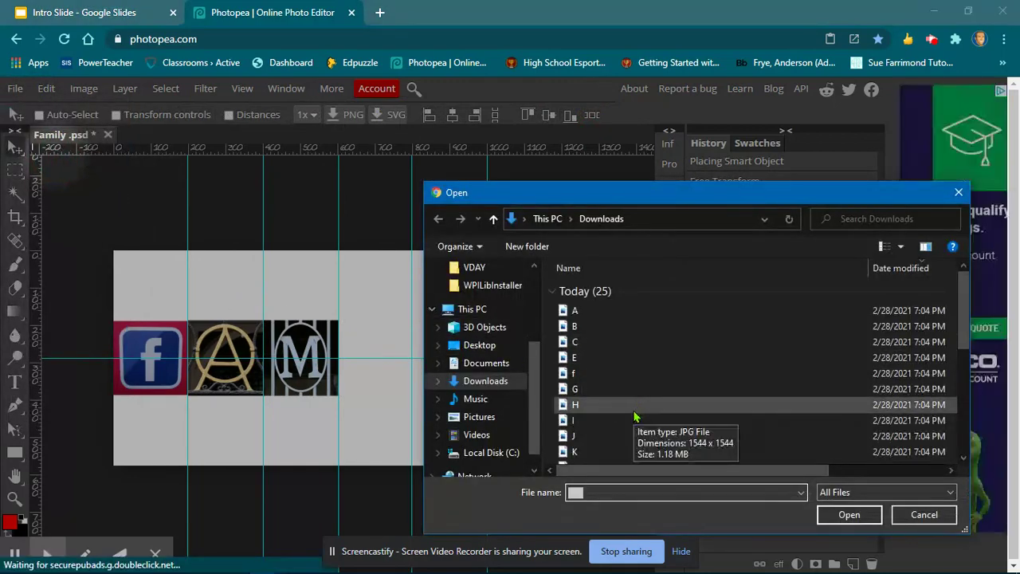
pyautogui.click(620, 422)
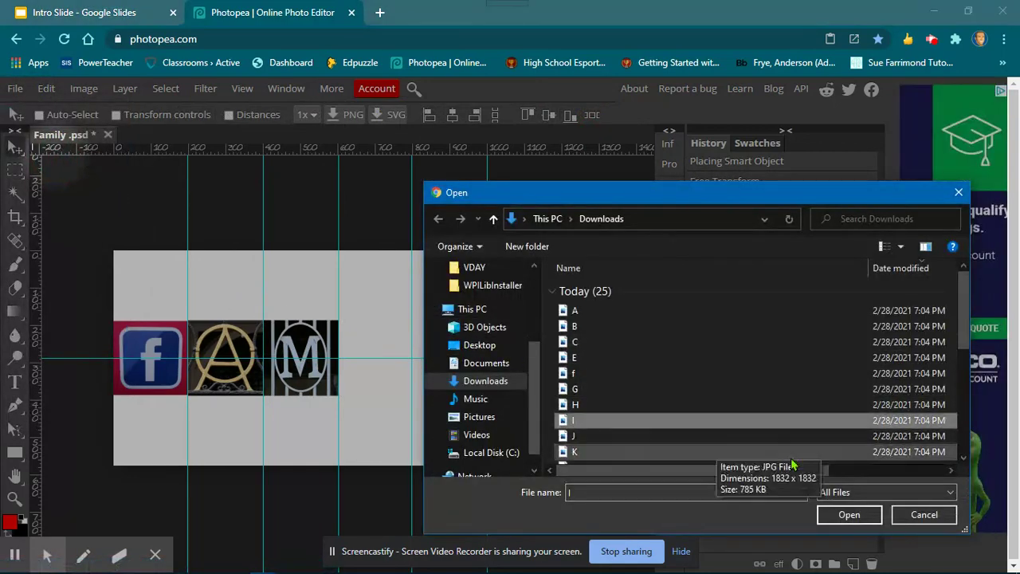
pyautogui.click(876, 519)
# Scale the I image to about 13.04% and fit it in the fourth guide column, centred on the horizontal guide
pyautogui.moveTo(269, 296); pyautogui.dragTo(380, 314)
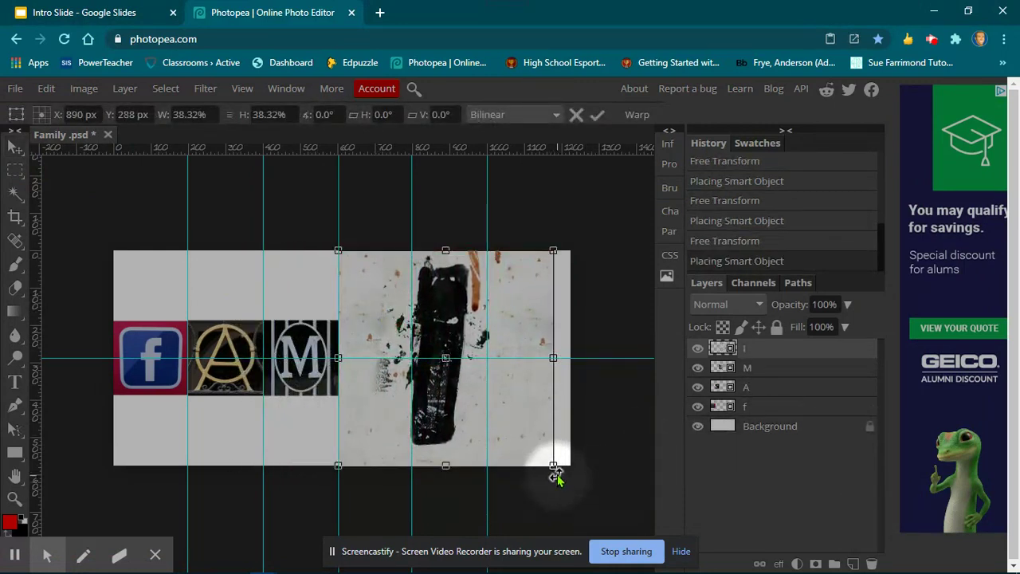
pyautogui.moveTo(552, 464); pyautogui.dragTo(411, 344)
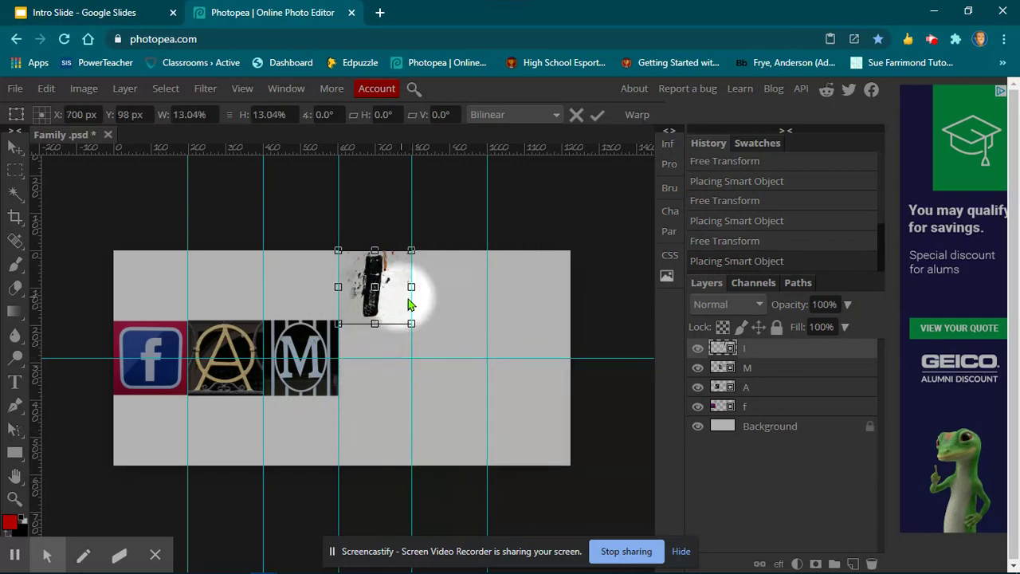
pyautogui.moveTo(390, 311); pyautogui.dragTo(397, 386)
pyautogui.click(469, 385)
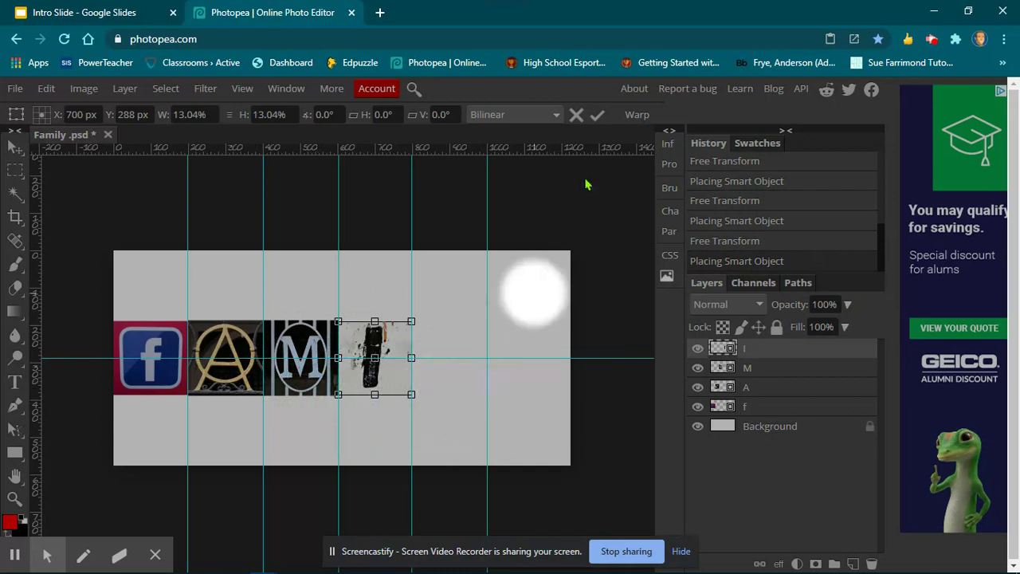
pyautogui.click(597, 116)
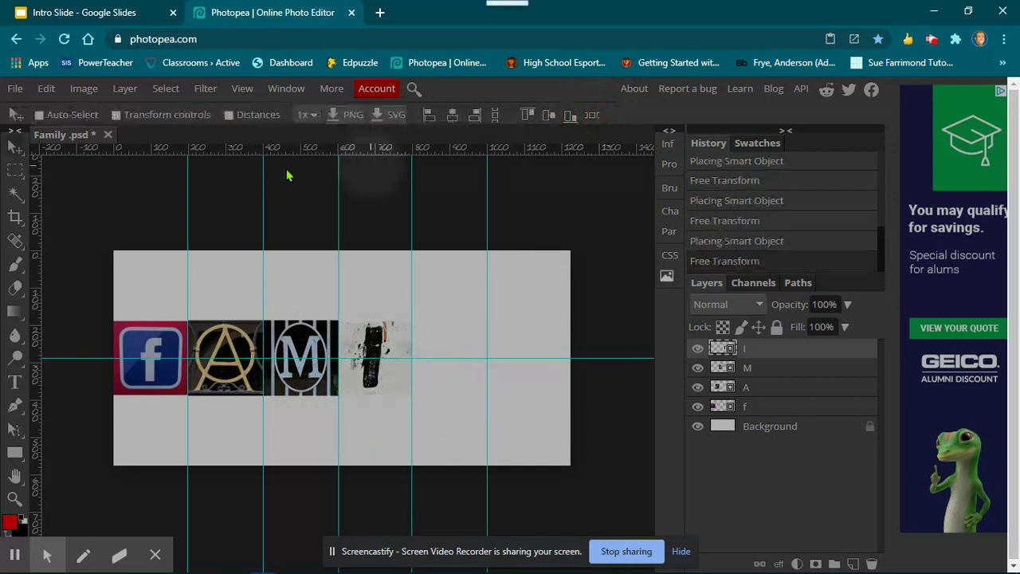
# Place the image L from the Downloads folder into the document
pyautogui.click(15, 91)
pyautogui.click(36, 157)
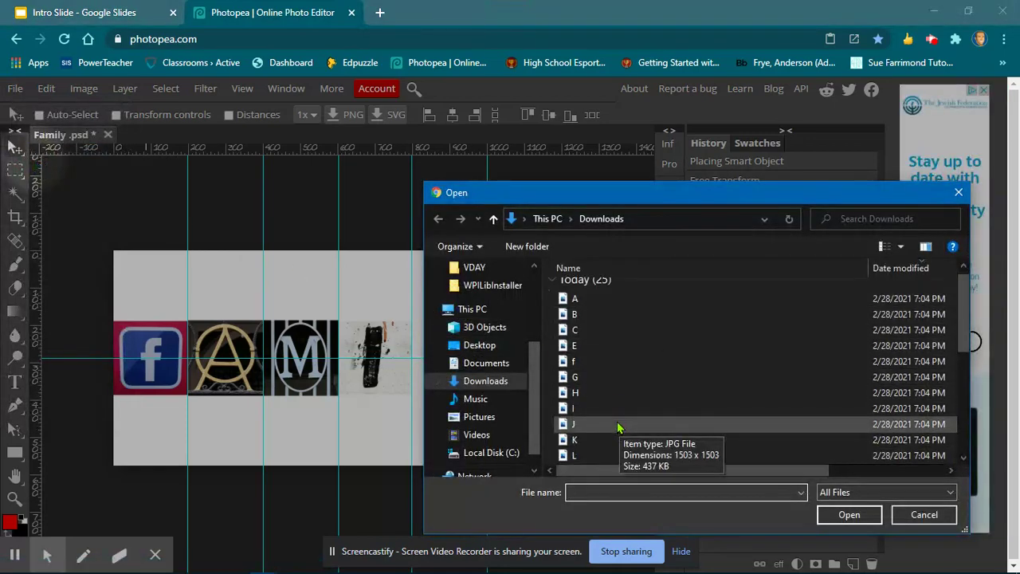
pyautogui.click(637, 456)
pyautogui.click(850, 515)
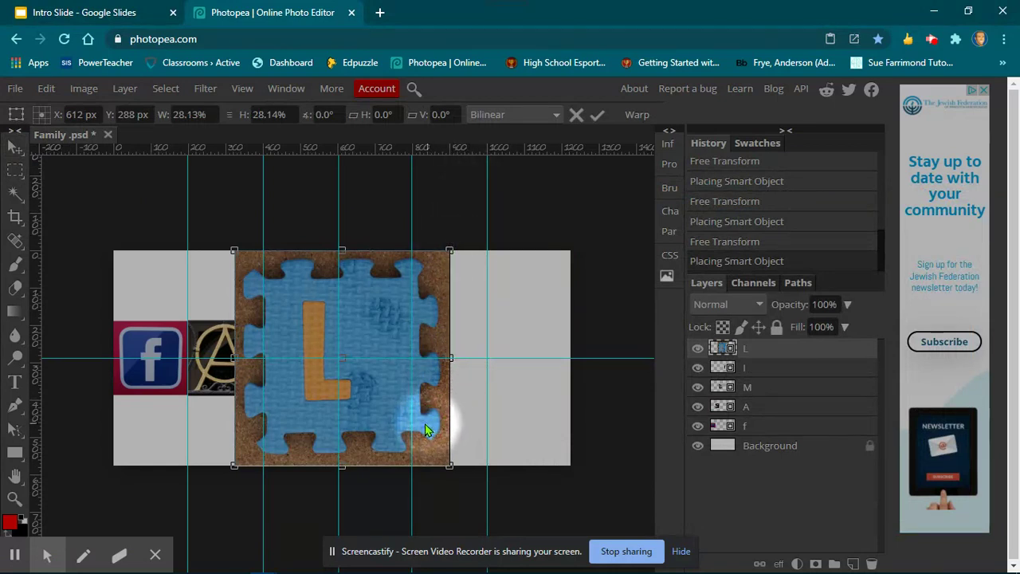
# Scale the L image to about 9.86% and fit it in the fifth guide column, centred on the horizontal guide
pyautogui.moveTo(430, 427); pyautogui.dragTo(464, 426)
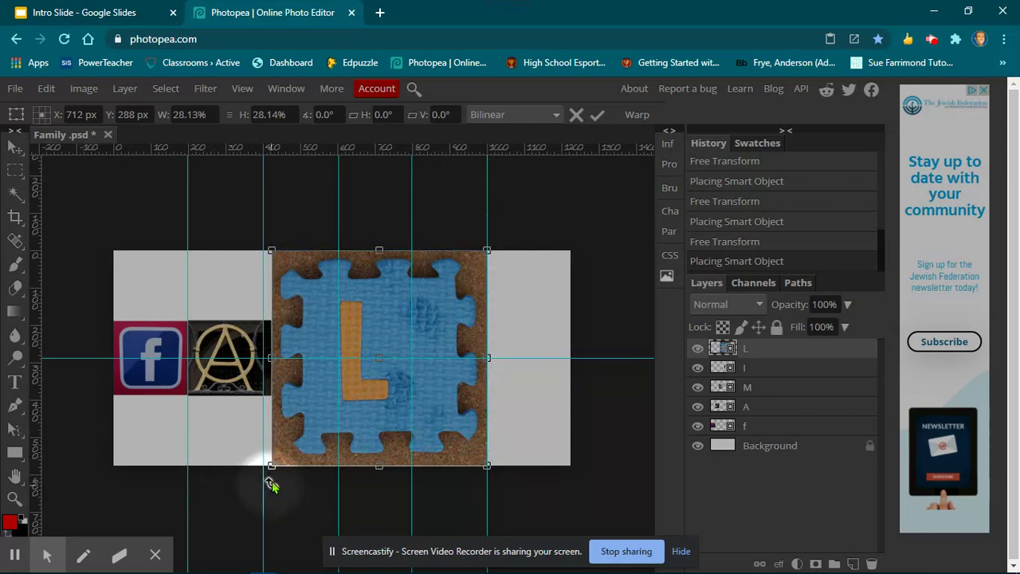
pyautogui.moveTo(272, 468); pyautogui.dragTo(411, 346)
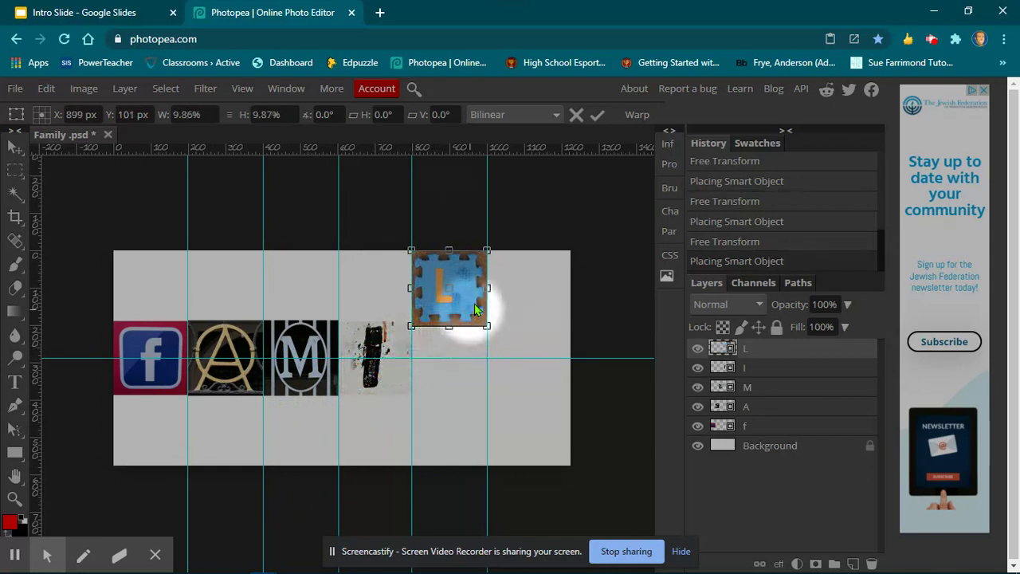
pyautogui.moveTo(474, 315); pyautogui.dragTo(477, 381)
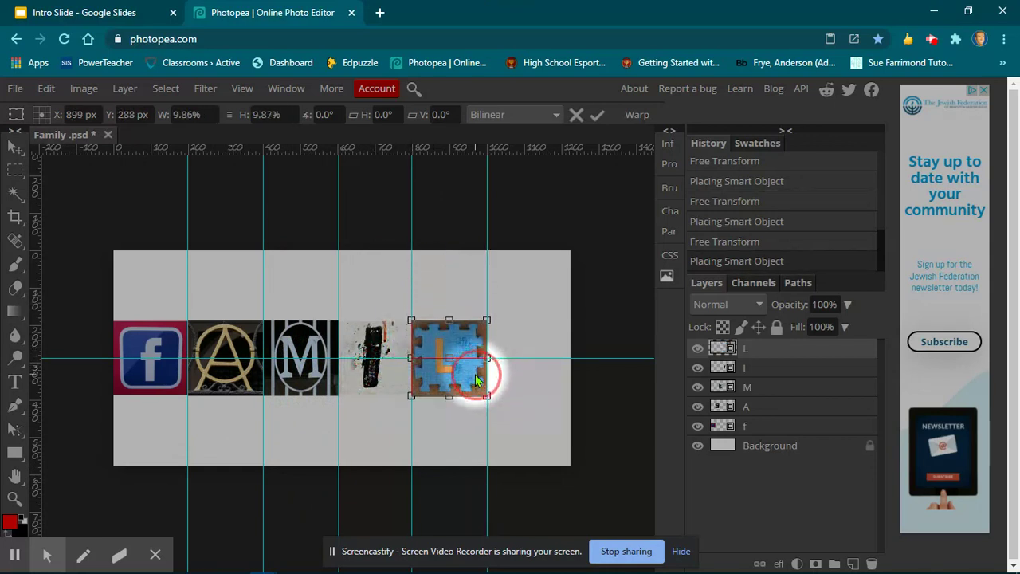
pyautogui.click(599, 119)
# Place the image Y from the Downloads folder into the document
pyautogui.click(15, 89)
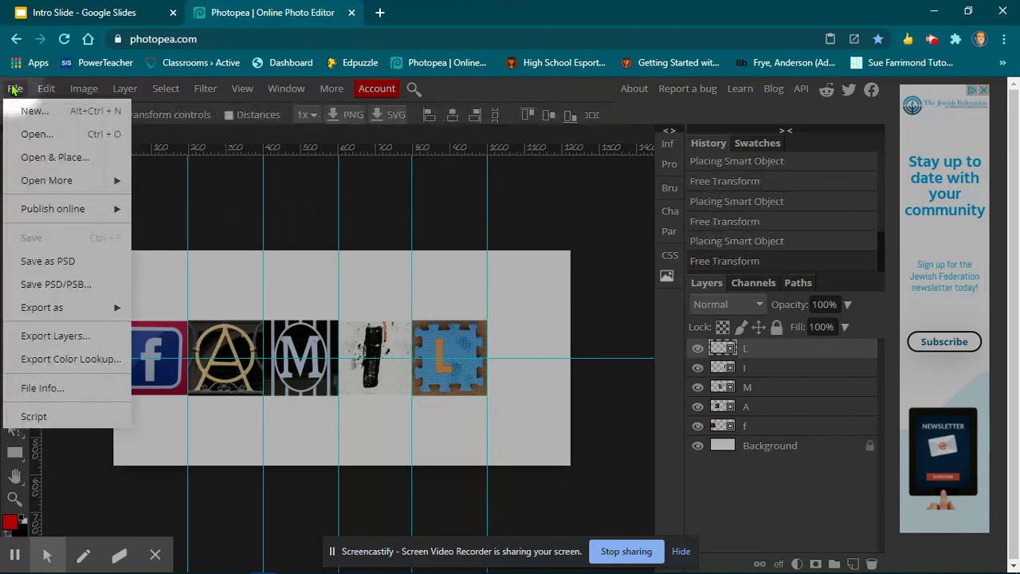
pyautogui.click(37, 162)
pyautogui.scroll(-5, 654, 358)
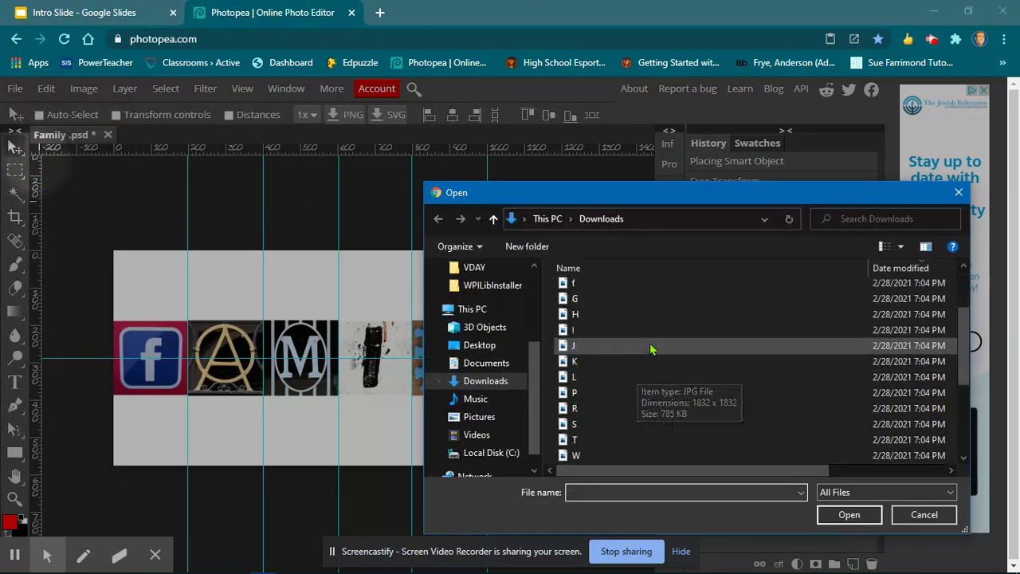
pyautogui.scroll(-2, 650, 382)
pyautogui.click(602, 453)
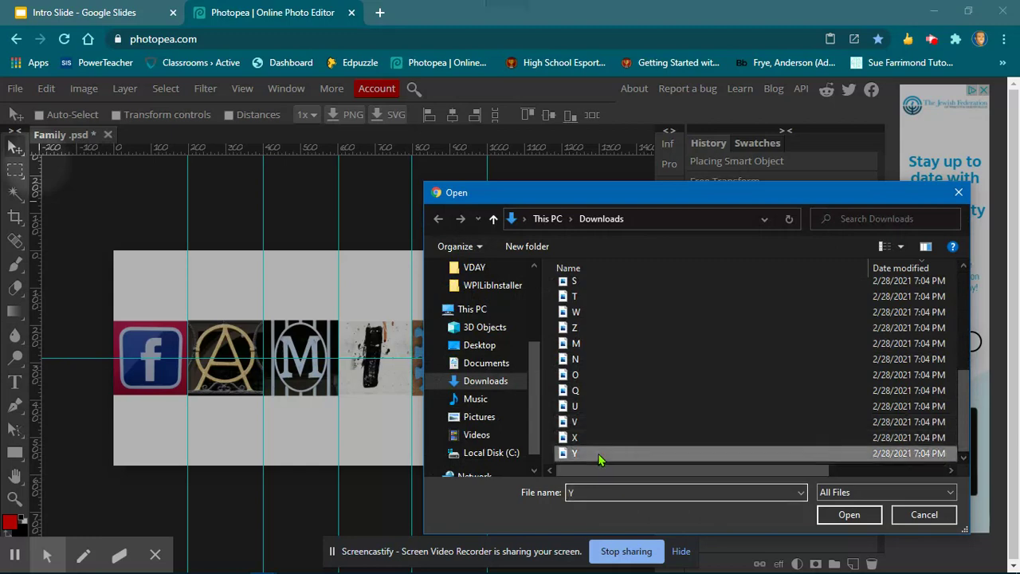
pyautogui.click(849, 515)
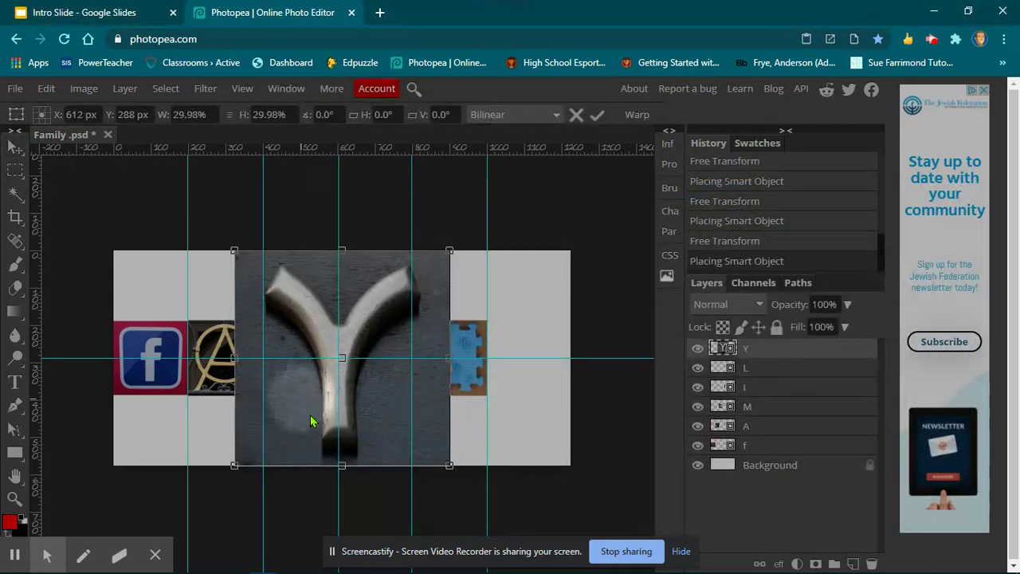
# Scale the Y image to about 11.66% and fit it between the last vertical guide and the canvas edge, centred on the horizontal guide
pyautogui.moveTo(315, 441); pyautogui.dragTo(431, 446)
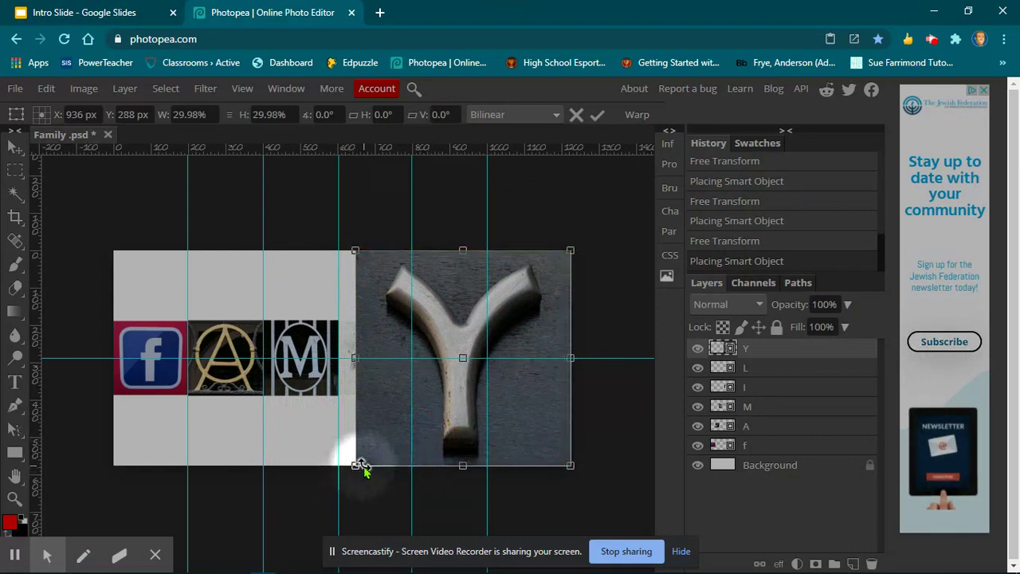
pyautogui.moveTo(358, 465); pyautogui.dragTo(489, 359)
pyautogui.moveTo(549, 327); pyautogui.dragTo(546, 388)
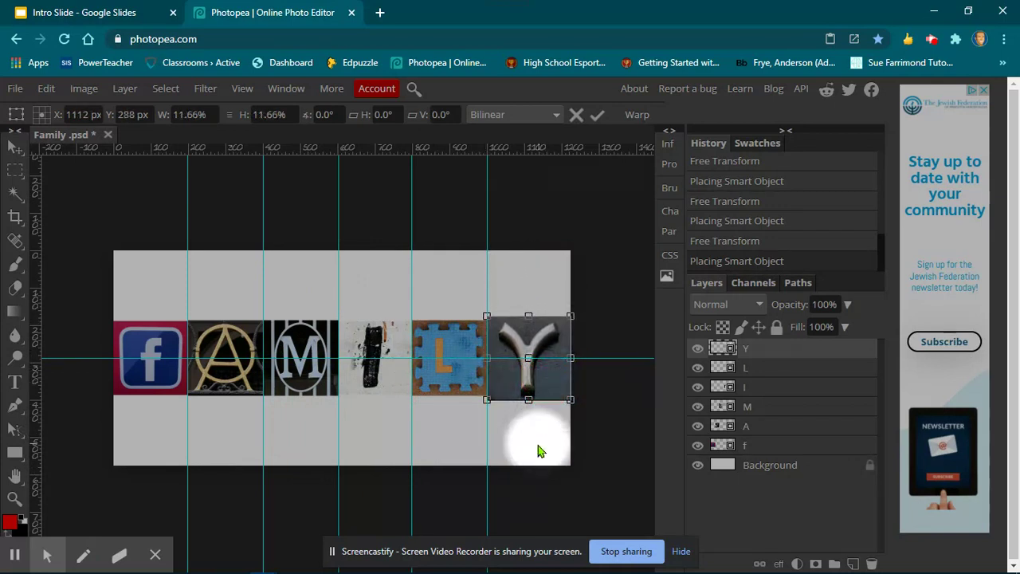
pyautogui.click(597, 115)
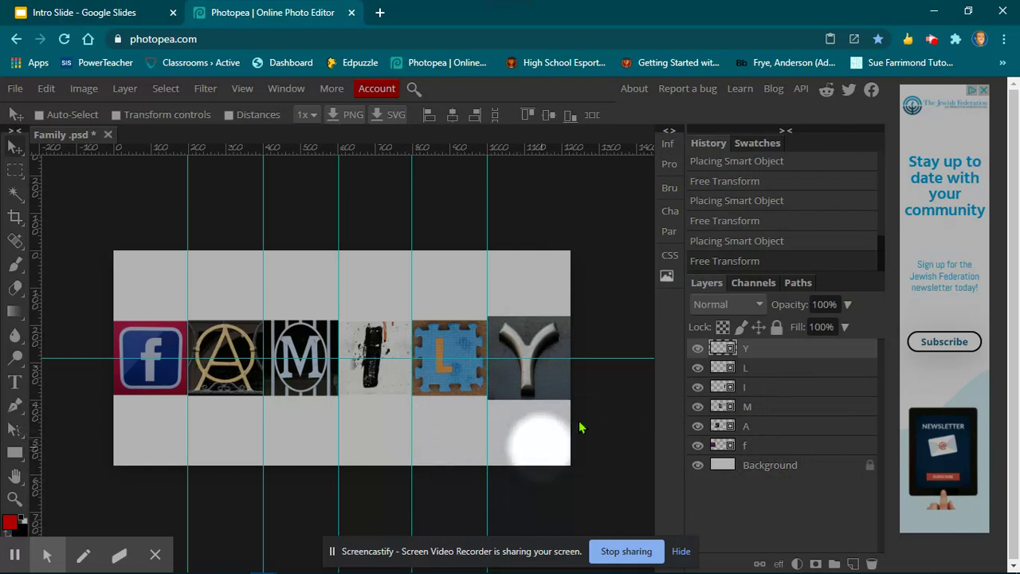
# Delete the Background layer
pyautogui.click(785, 471)
pyautogui.click(873, 564)
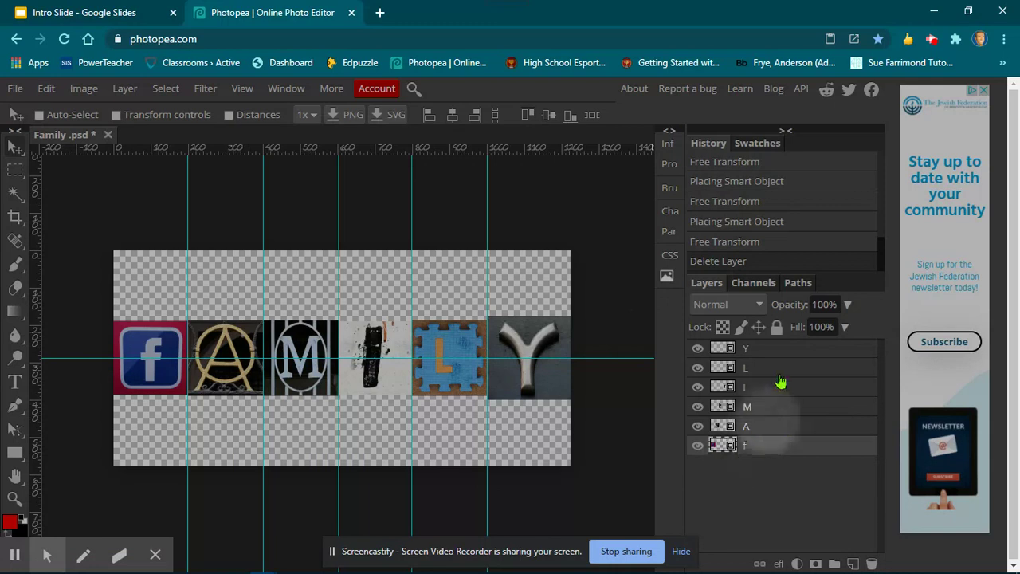
# Add a Channel Mixer adjustment layer above all the letter layers and make it monochromatic
pyautogui.keyDown('shift'); pyautogui.click(768, 352); pyautogui.keyUp('shift')
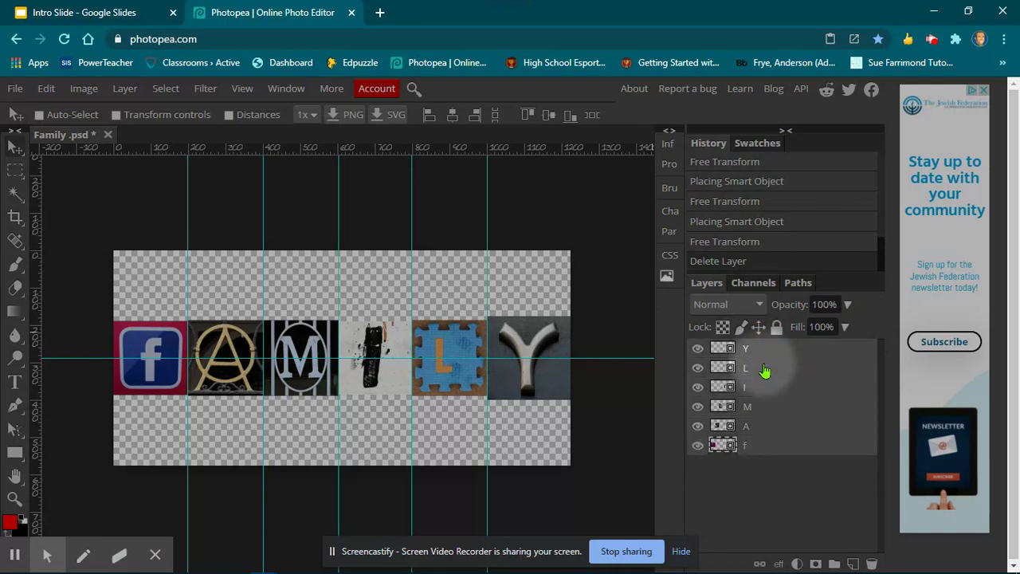
pyautogui.click(796, 564)
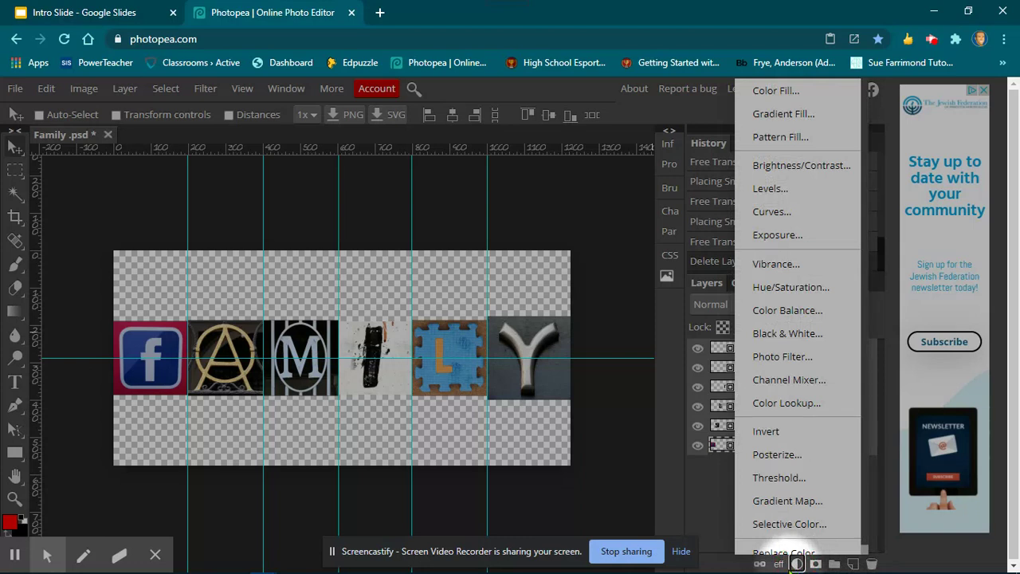
pyautogui.click(800, 381)
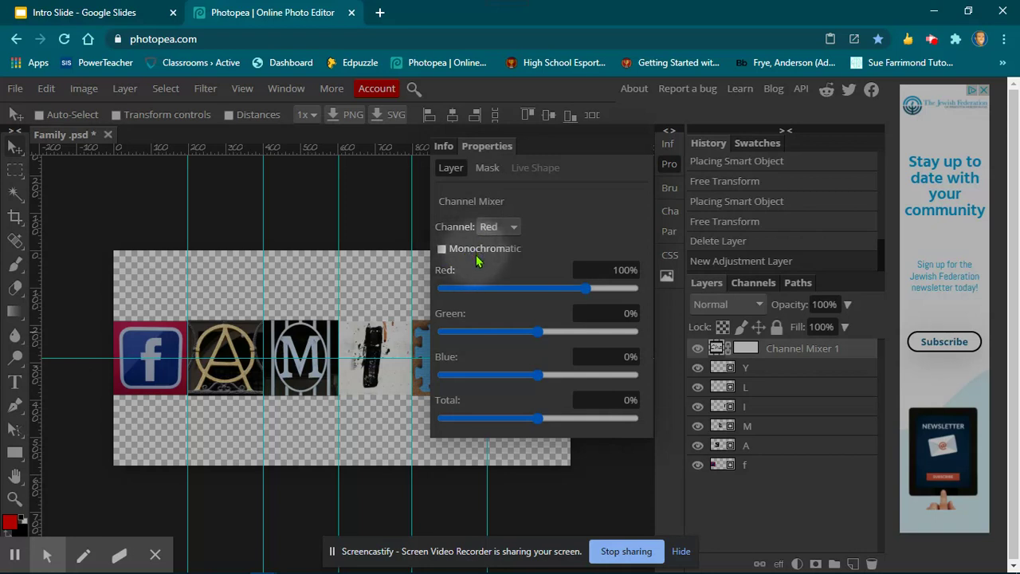
pyautogui.click(442, 250)
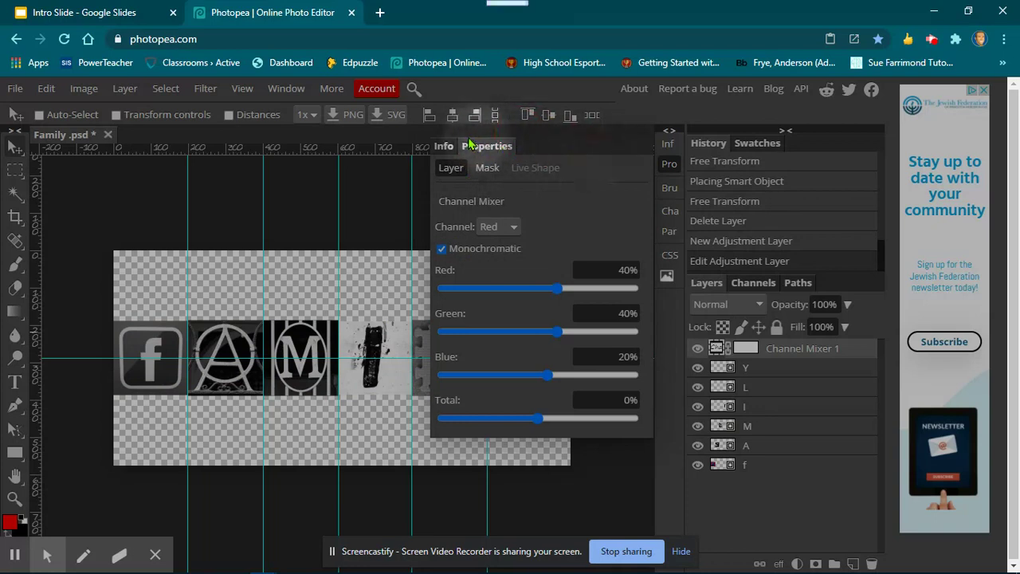
pyautogui.moveTo(592, 154); pyautogui.dragTo(670, 165)
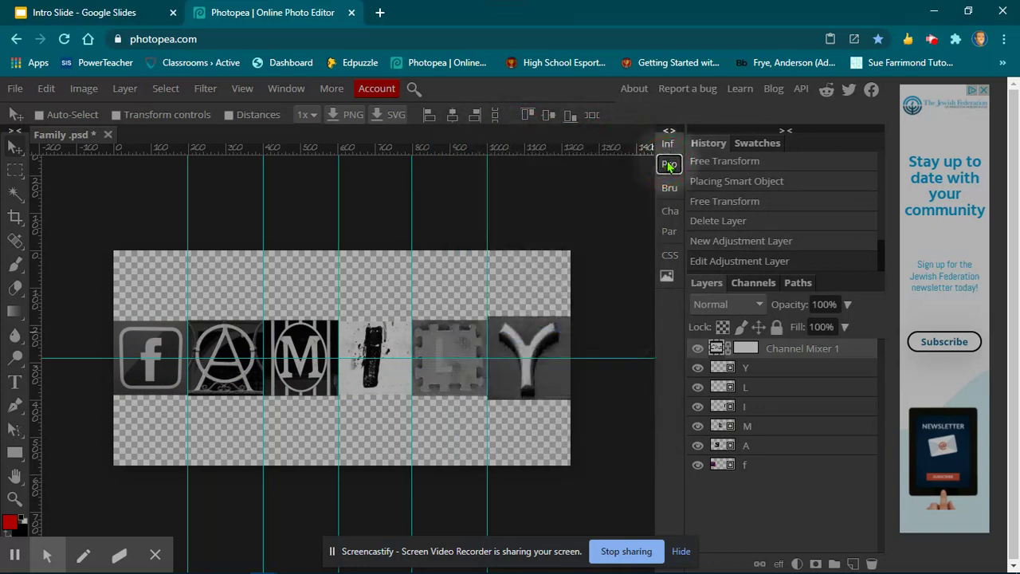
# Export the artwork as a PNG at 1224 × 576 px with 100% quality
pyautogui.click(14, 89)
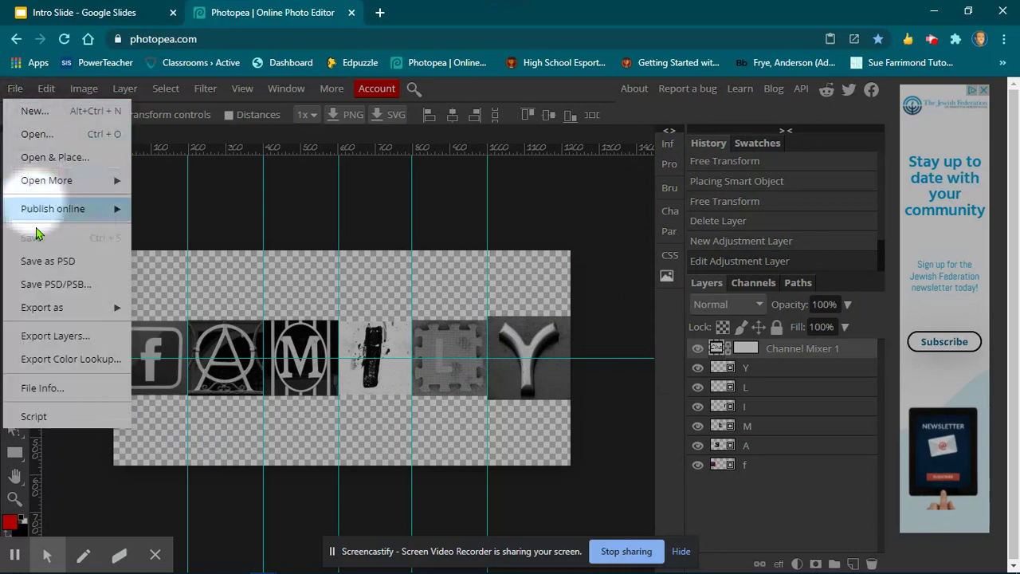
pyautogui.moveTo(63, 310)
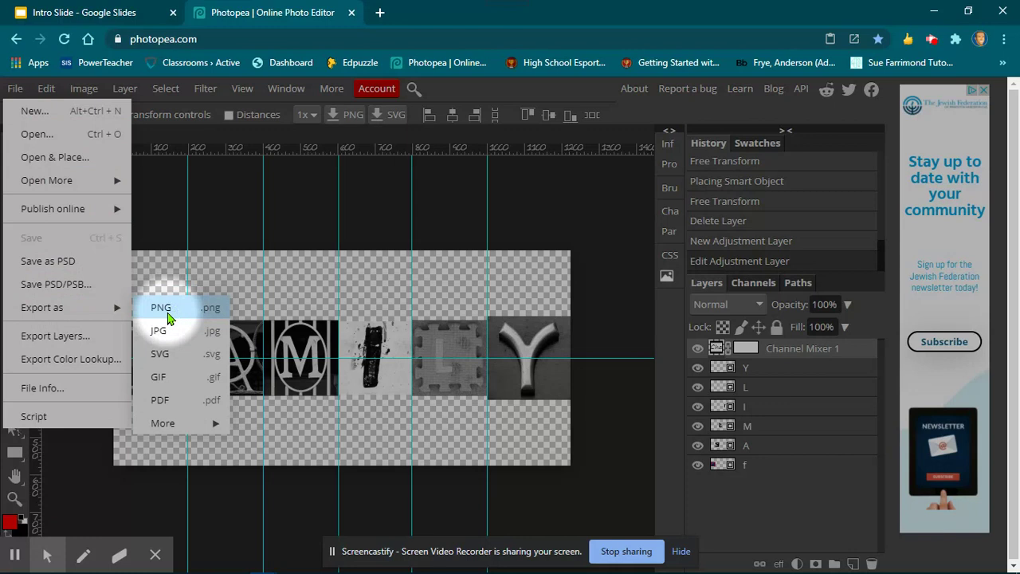
pyautogui.click(169, 318)
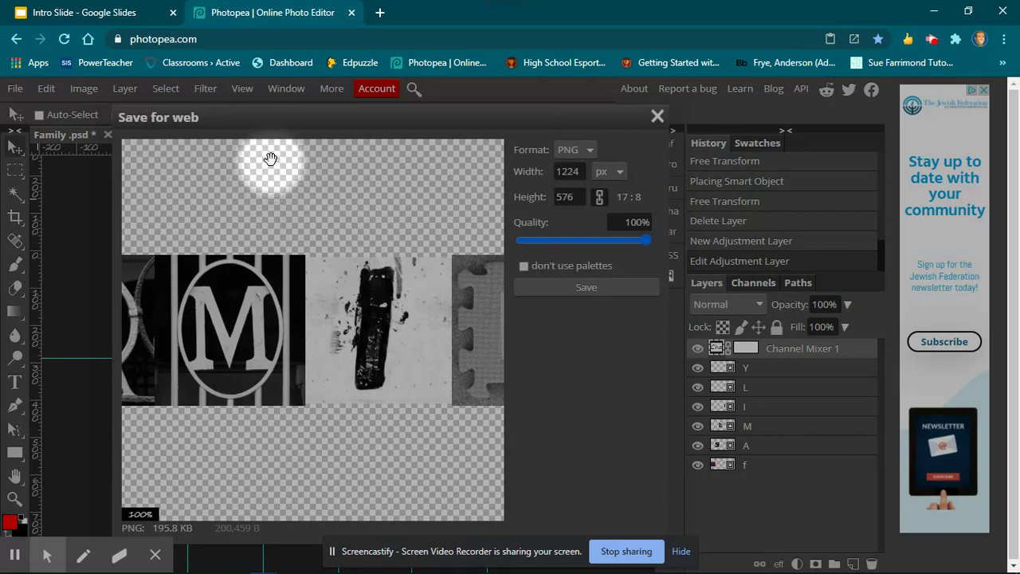
pyautogui.click(598, 291)
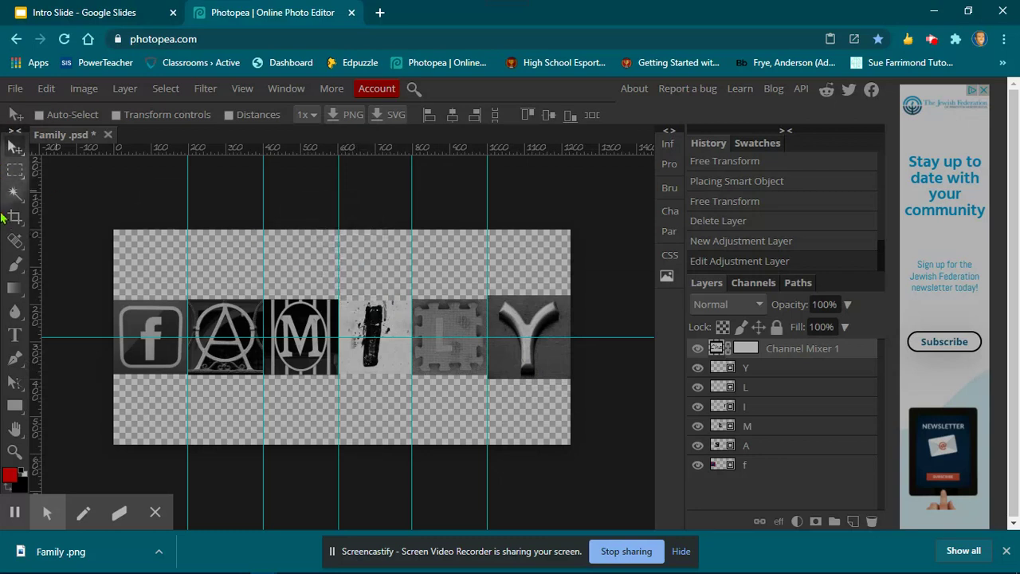
pyautogui.moveTo(11, 571)
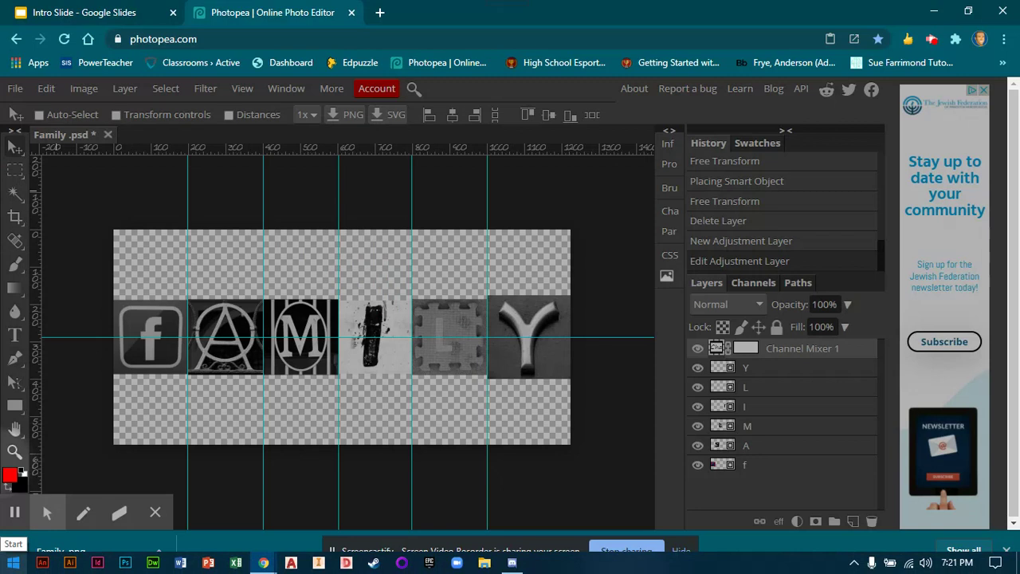